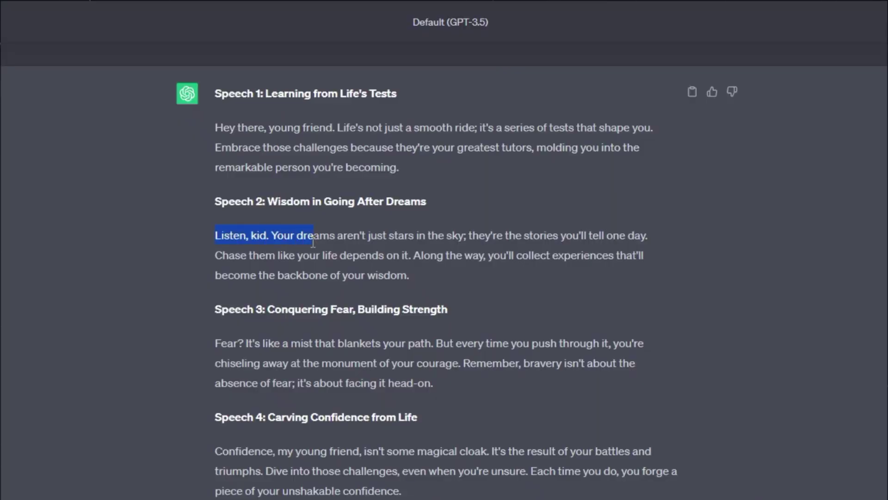
- Select and copy the Speech 2 paragraph from ChatGPT's motivational speeches
left_click_drag(256, 236, 418, 278)
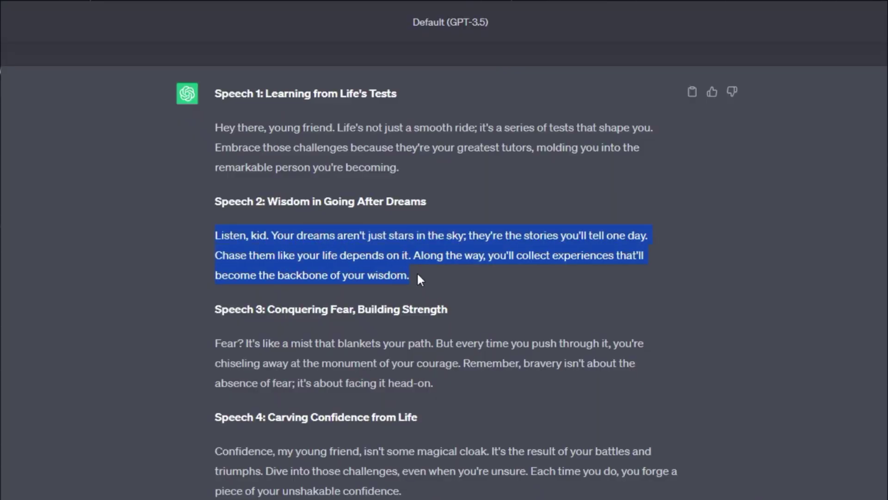
right_click(353, 250)
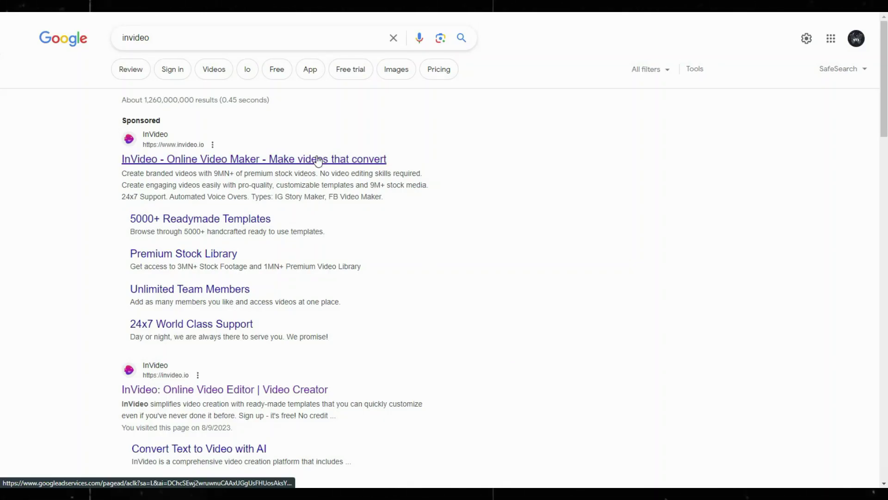
- Open invideo.io, sign up, and browse the AI text-to-video templates
left_click(373, 160)
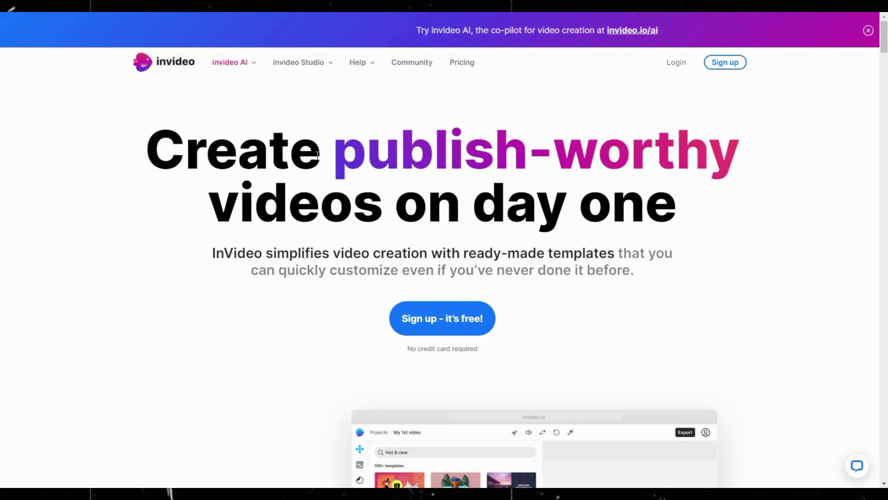
left_click(455, 326)
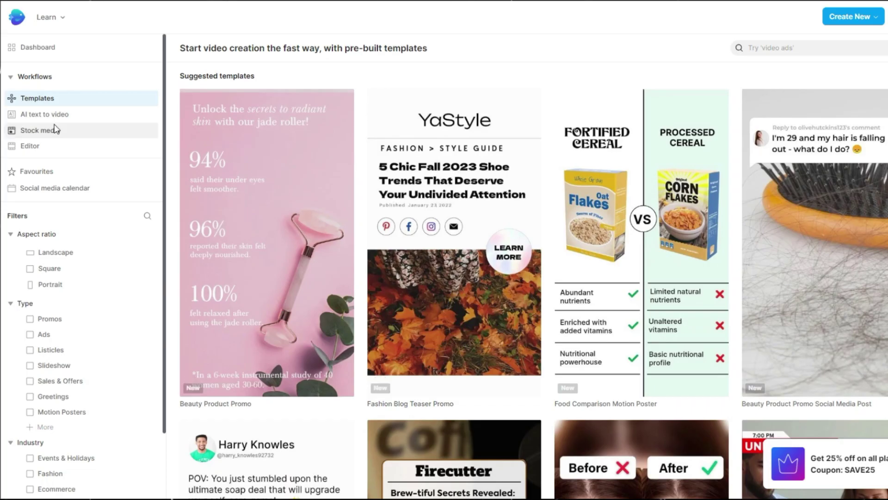
left_click(33, 115)
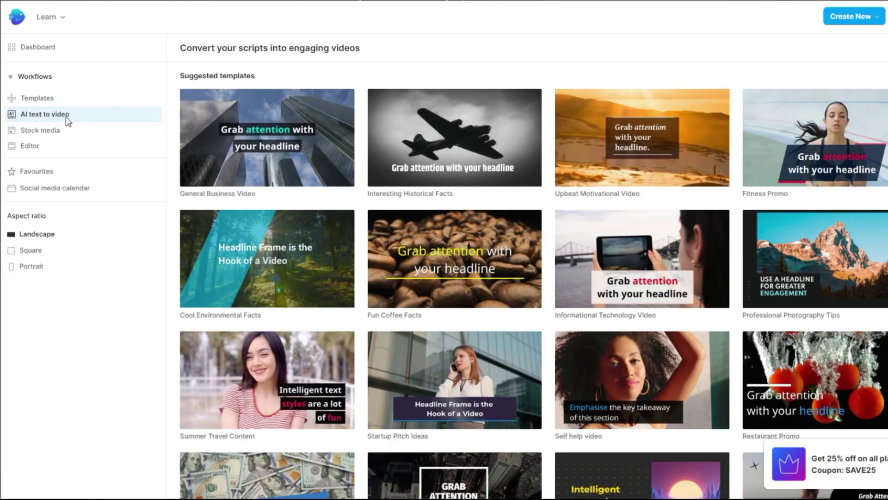
scroll(532, 267, "down", 20)
scroll(532, 266, "up", 16)
scroll(533, 267, "up", 4)
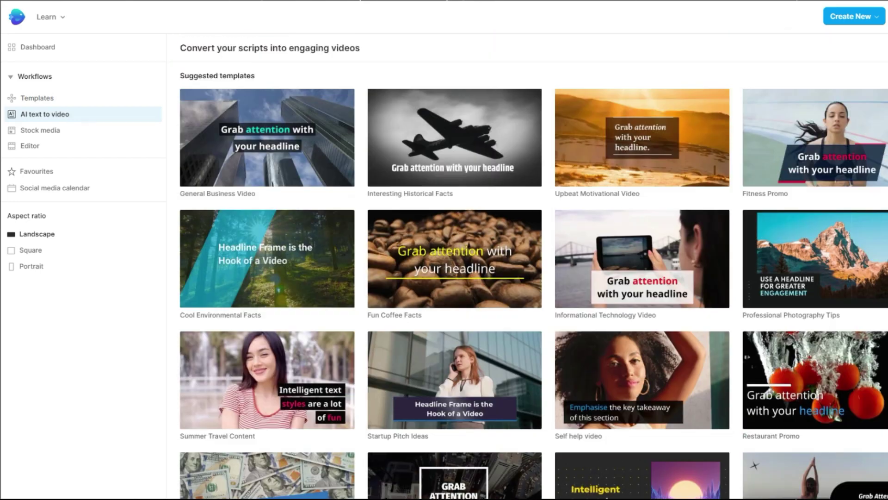
- Start a Portrait (9:16) project from the General Business Video template, ready for the script
left_click(272, 143)
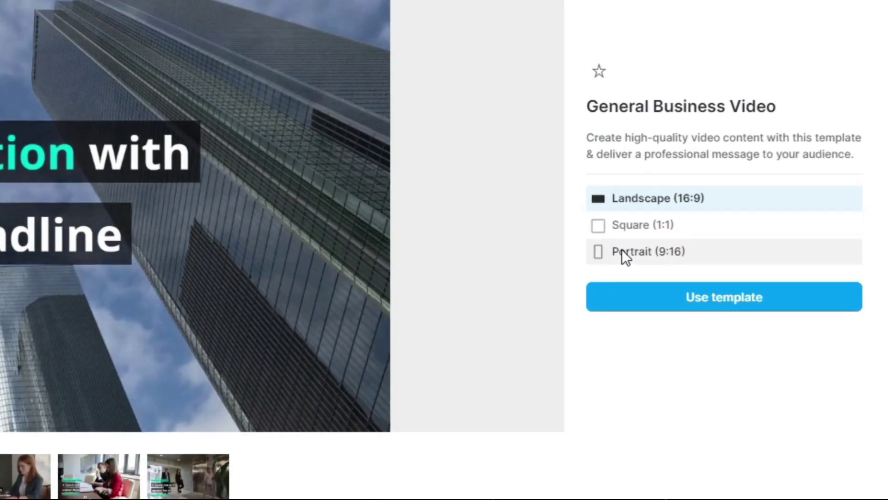
left_click(622, 250)
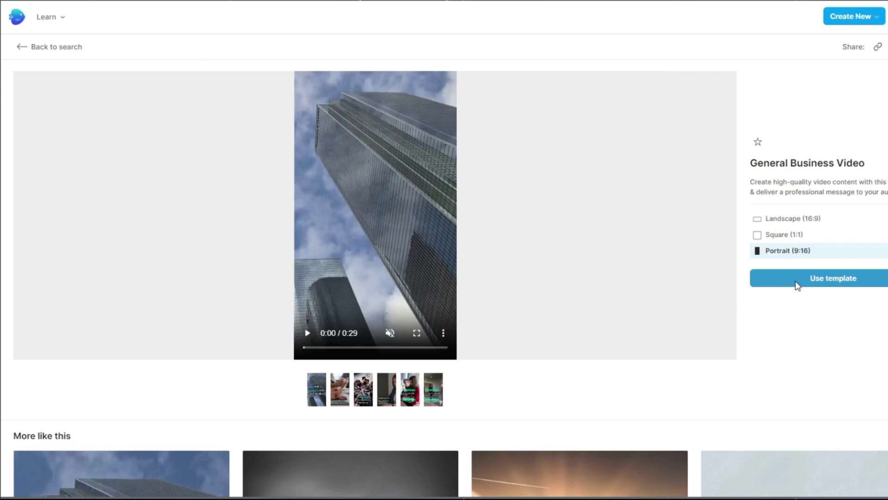
left_click(798, 284)
left_click(103, 103)
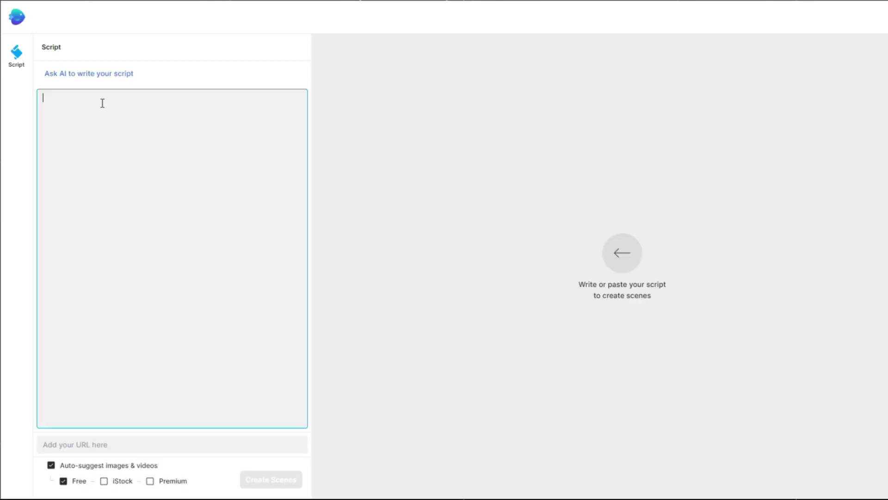
- Paste the speech as the script, allow iStock media, and create the scenes
type("Listen, kid. Your dreams aren't just stars in the sky; they're the stories you'll tell one day. Chase them like your life depends on it.")
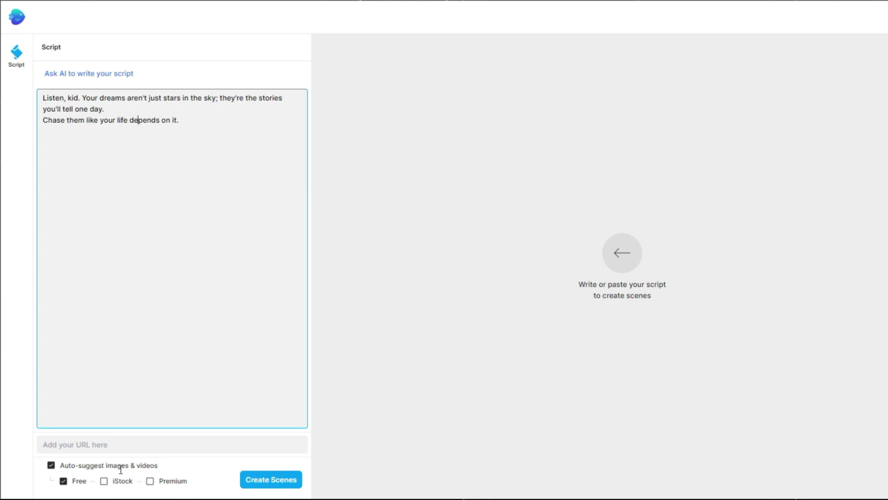
left_click(103, 481)
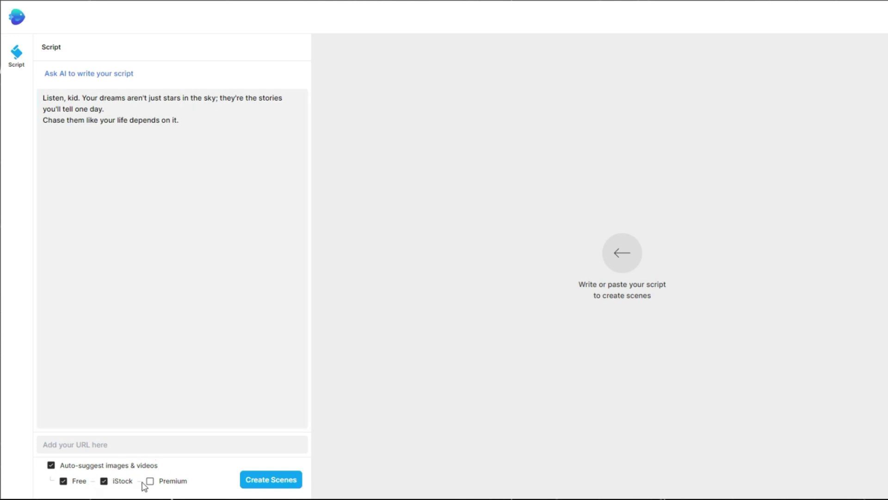
left_click(252, 482)
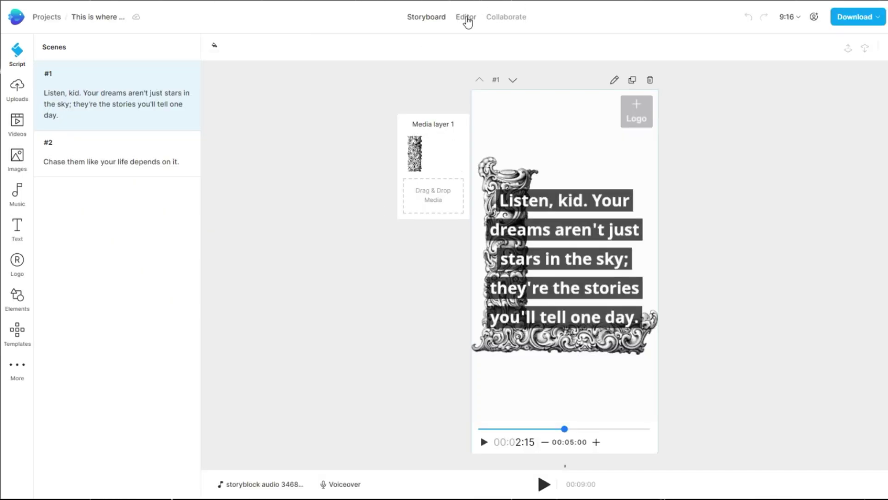
- Preview the whole video in the timeline editor, then go back to the storyboard
left_click(467, 18)
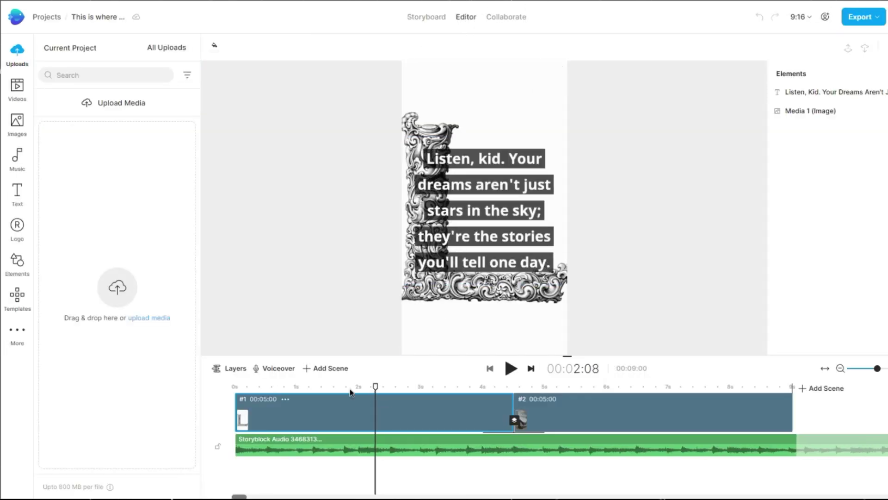
left_click_drag(351, 392, 712, 432)
left_click(424, 19)
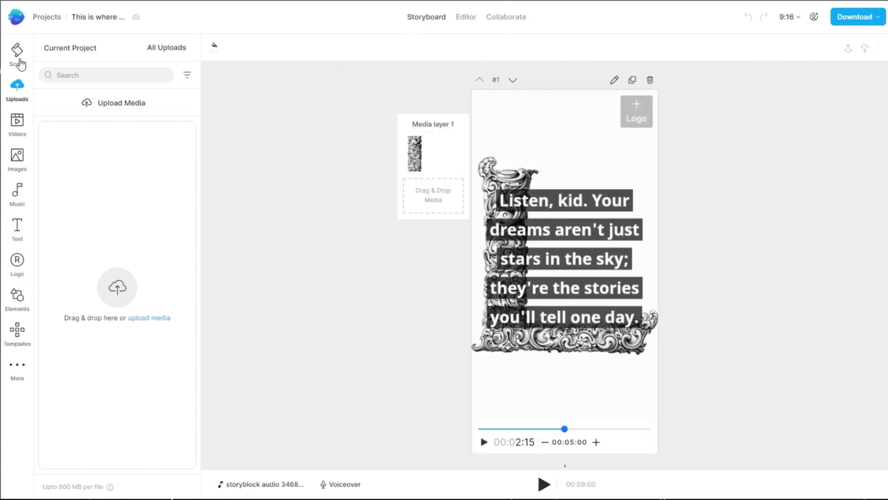
- Split scene #1's caption after 'Listen, kid.' and after 'sky;', then preview the new timing
left_click(19, 55)
left_click(112, 94)
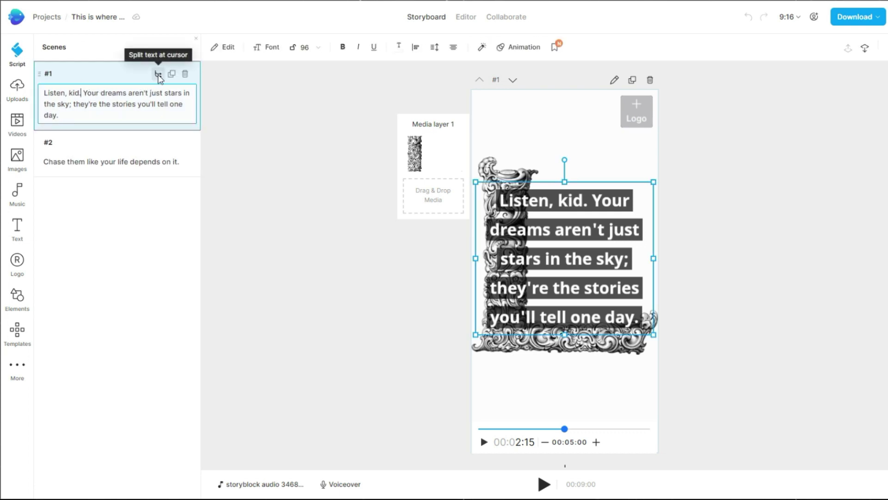
left_click(159, 75)
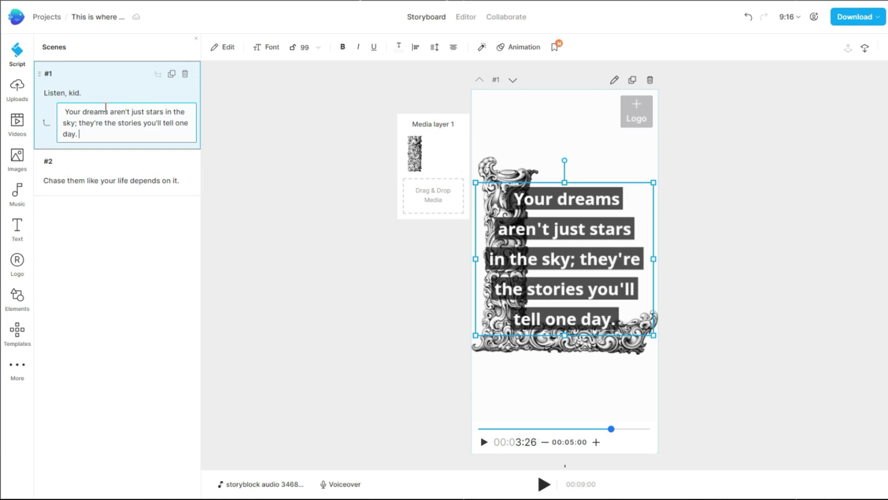
left_click(159, 75)
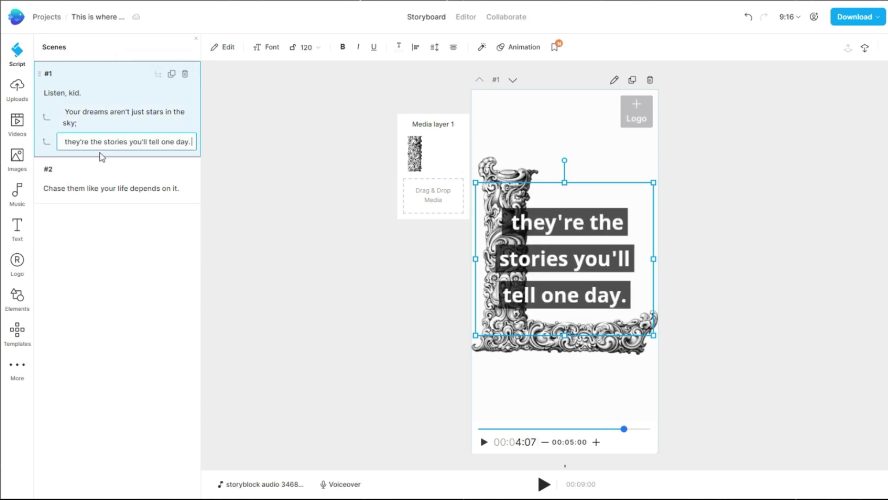
left_click(368, 253)
left_click_drag(613, 435, 665, 445)
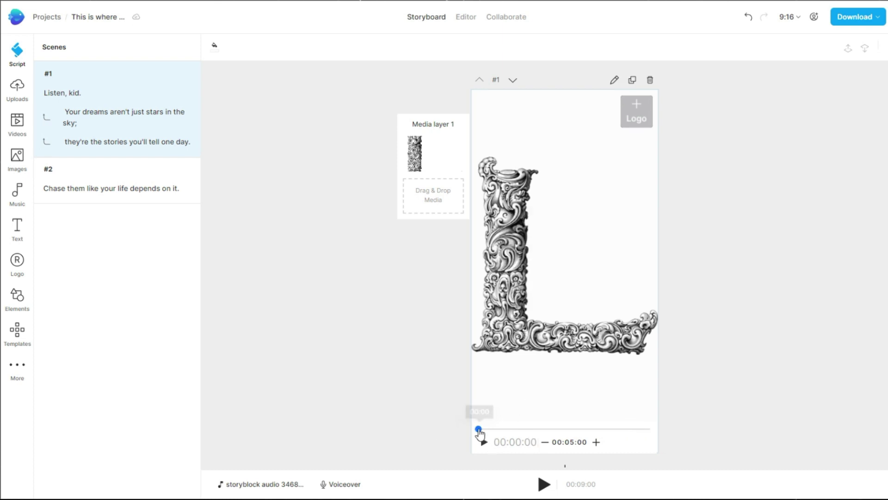
left_click_drag(480, 430, 505, 429)
- Restyle the 'Listen, kid.' caption in Acumin Pro Bold Italic and apply it to all text
left_click(525, 241)
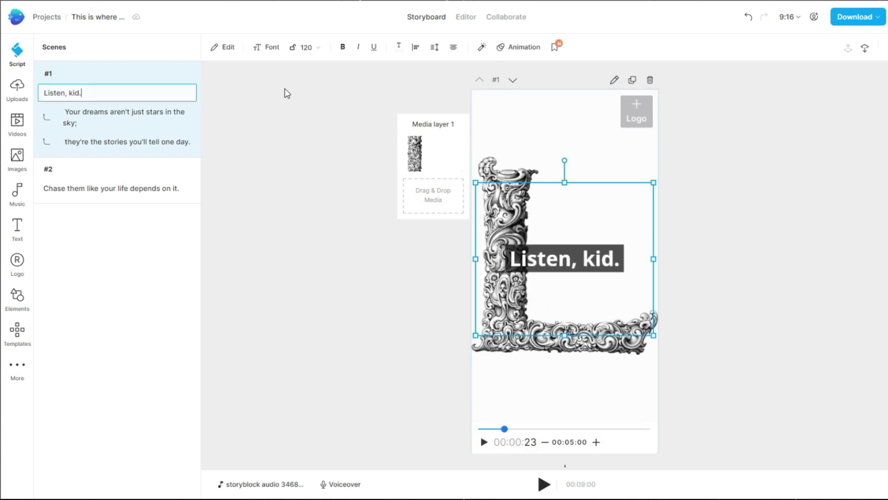
left_click(271, 47)
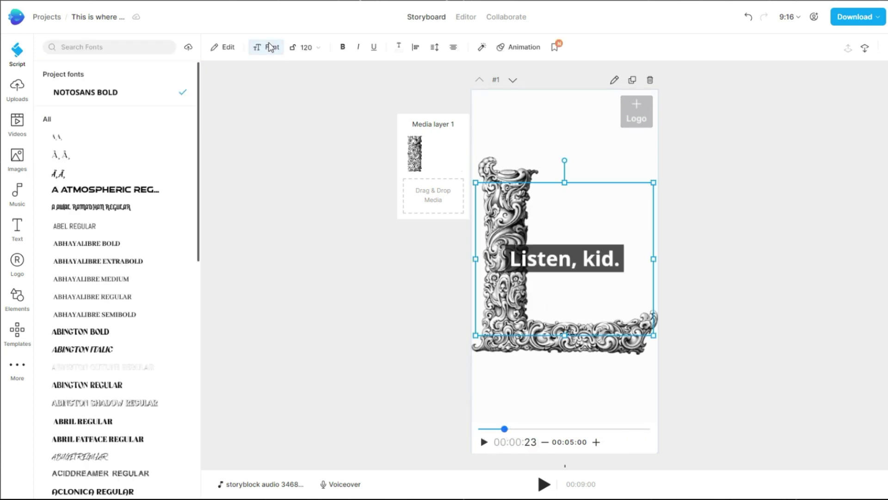
scroll(109, 185, "down", 5)
left_click(108, 208)
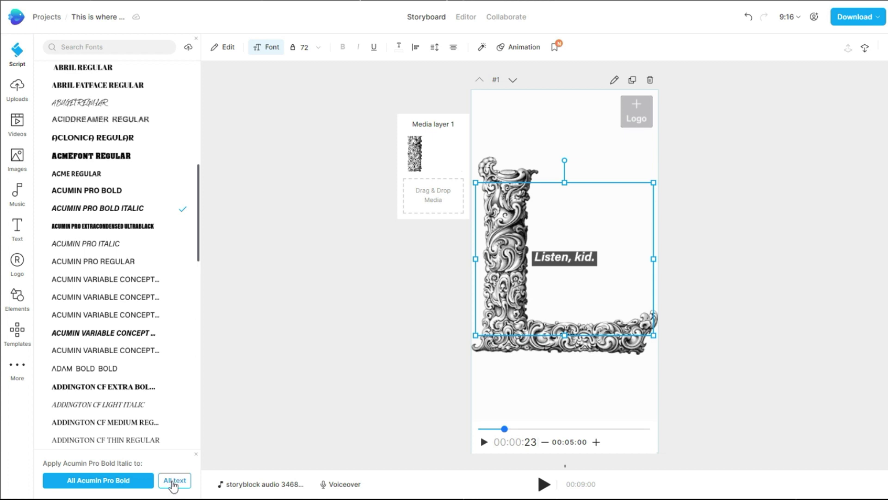
left_click(174, 481)
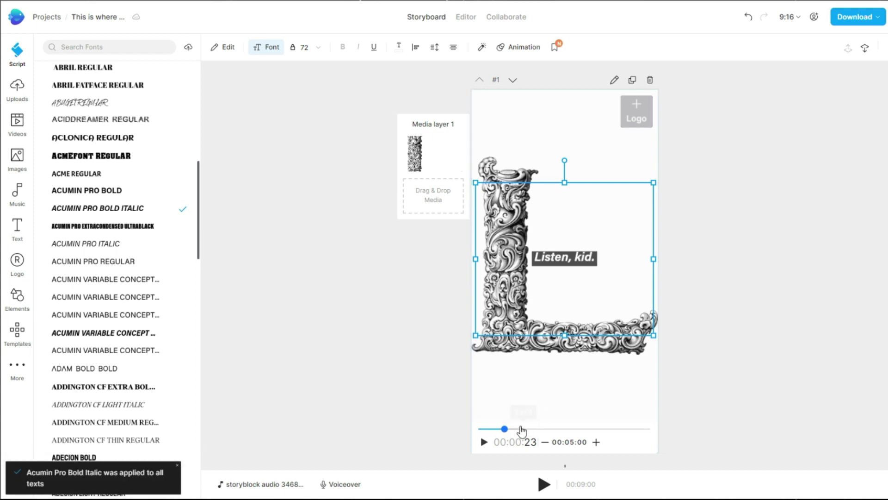
left_click_drag(539, 437, 623, 441)
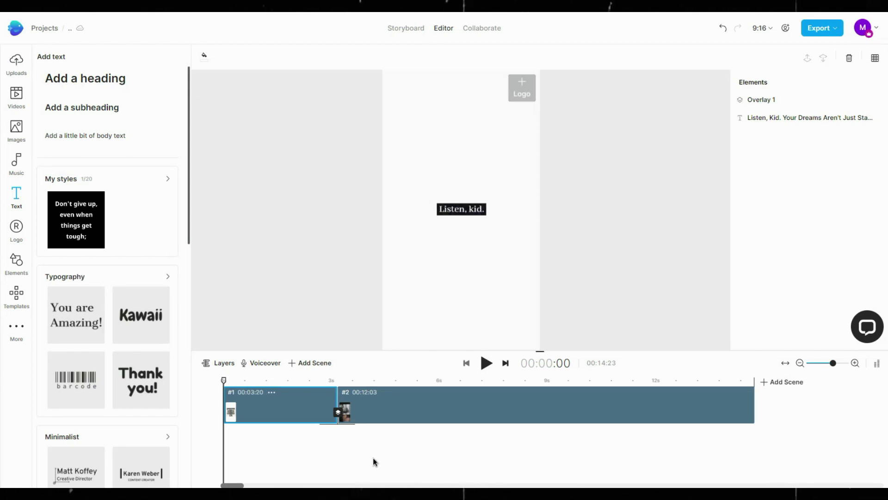
- Set up an automated text-to-speech voiceover in US English with the John voice
left_click(257, 365)
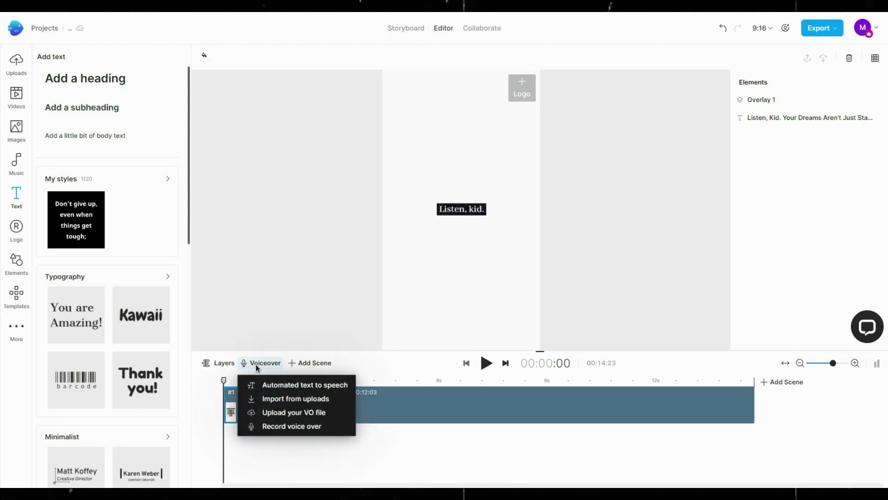
left_click(292, 385)
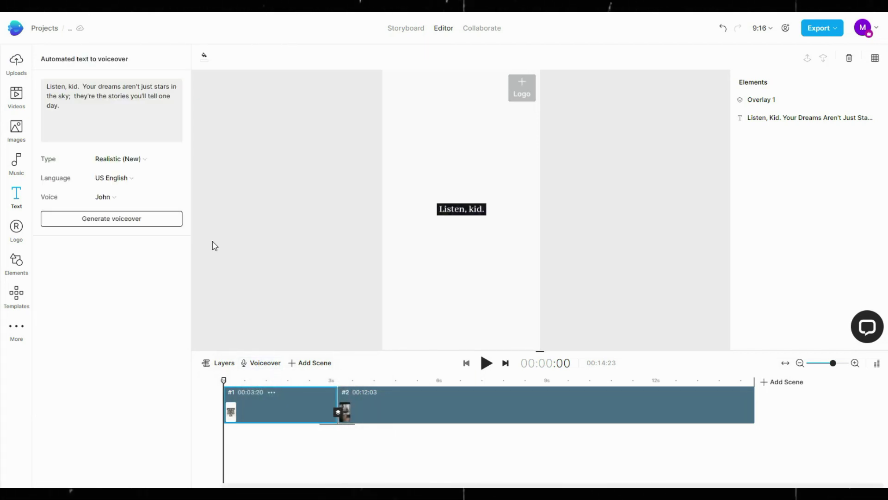
left_click(123, 183)
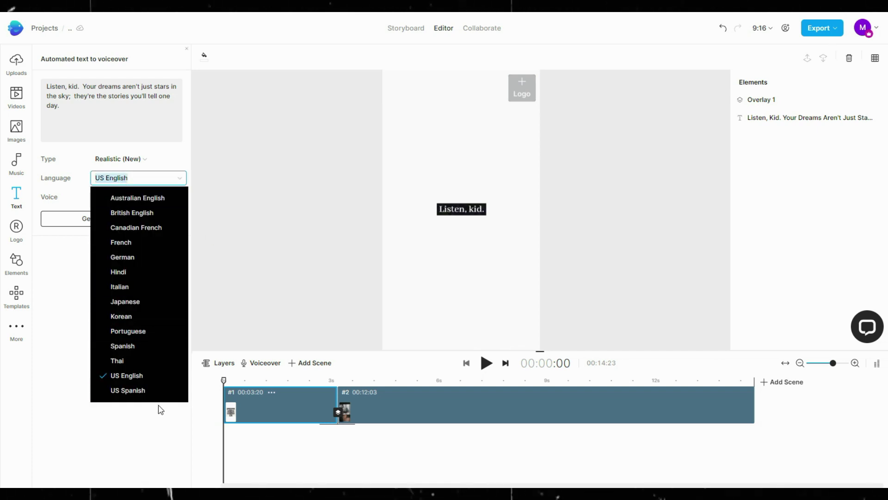
left_click(119, 180)
left_click(116, 199)
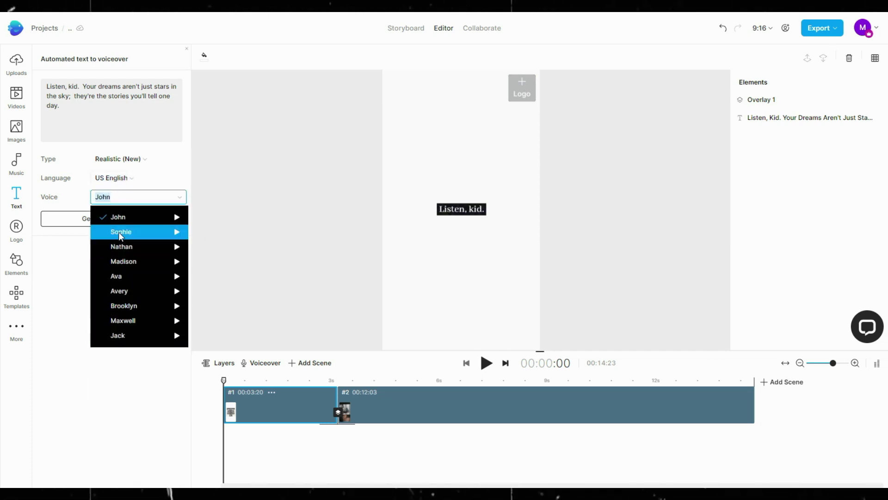
left_click(130, 220)
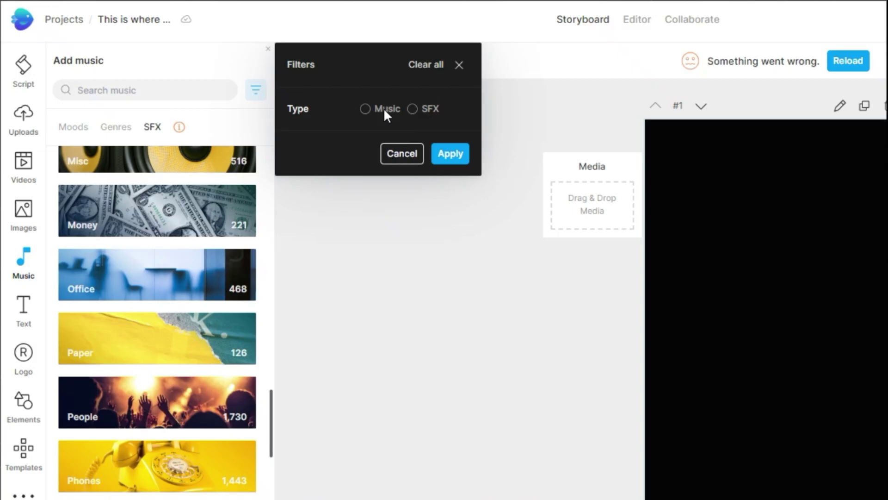
- Filter the music library to the Music type only and apply the filter
left_click(375, 109)
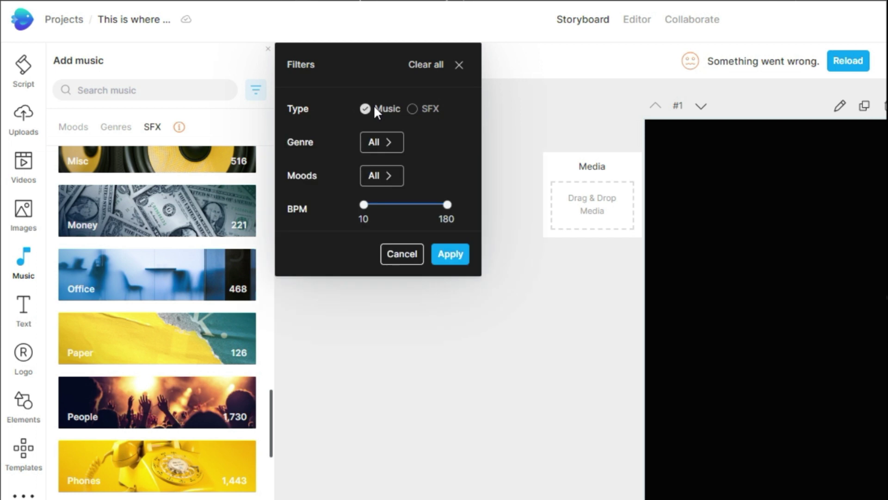
left_click(379, 145)
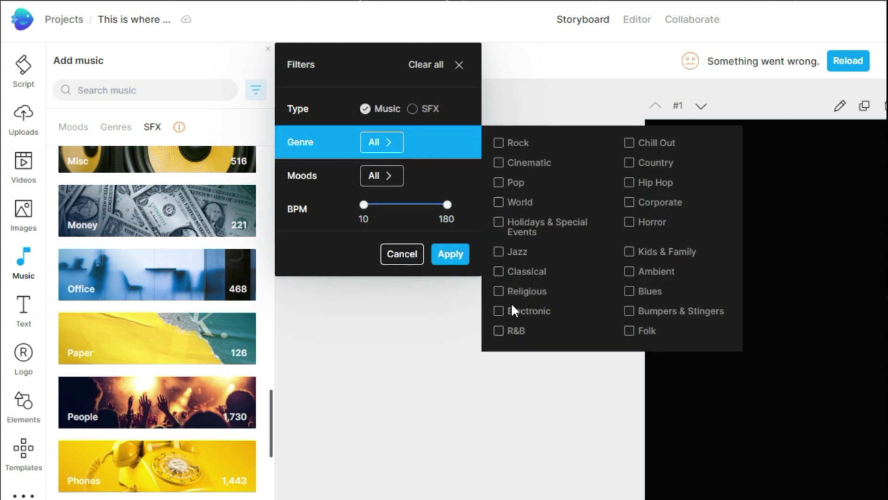
left_click(462, 255)
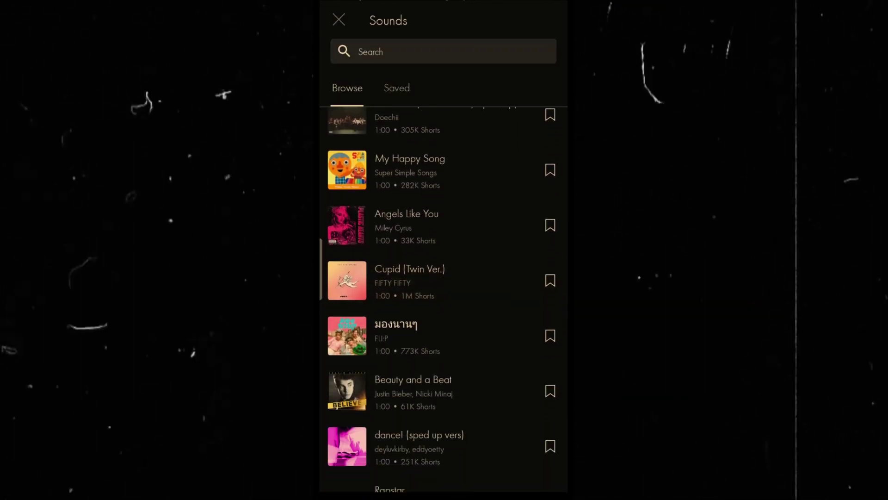
scroll(443, 296, "down", 6)
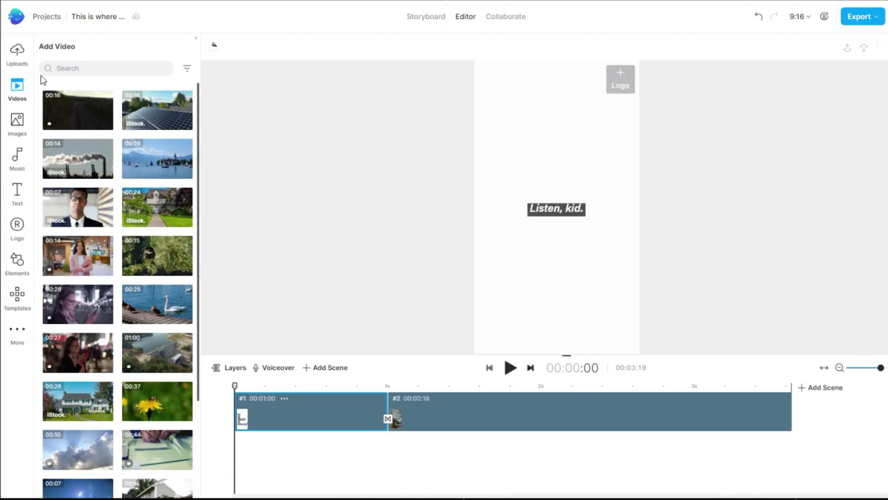
- Add the uploaded metamorphosis.mp3 as the project's audio and play from the second caption
left_click(17, 51)
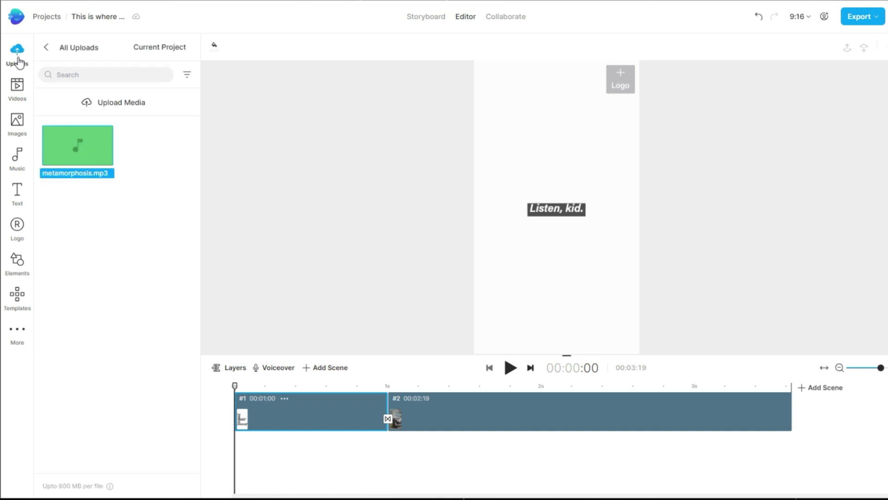
left_click(102, 155)
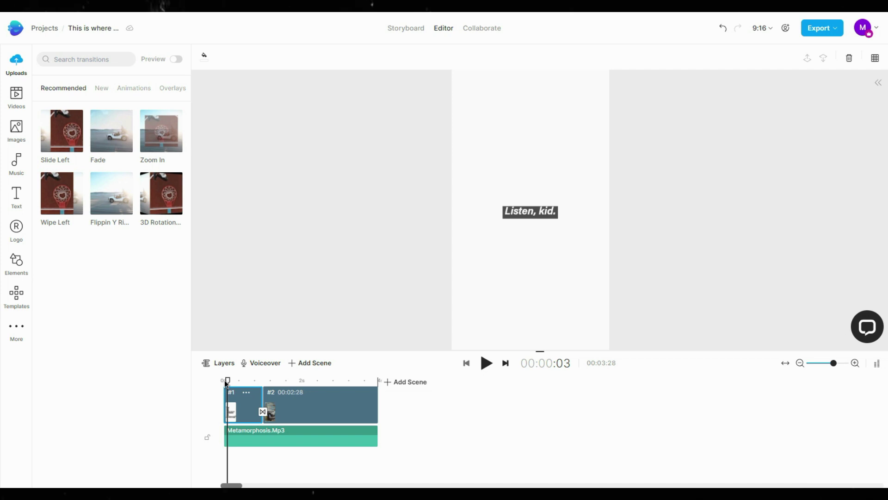
left_click_drag(226, 382, 208, 407)
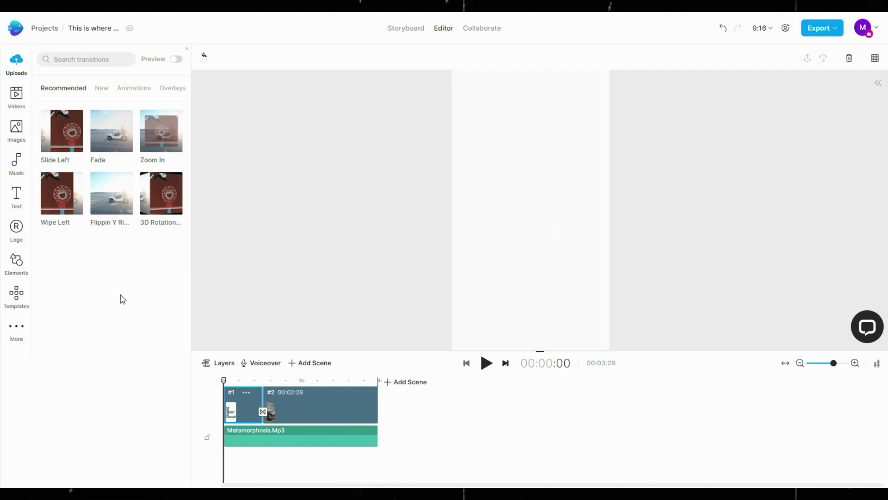
- Search the stock video library for 'pilot' and scroll through the cockpit and aircraft clips
left_click(16, 97)
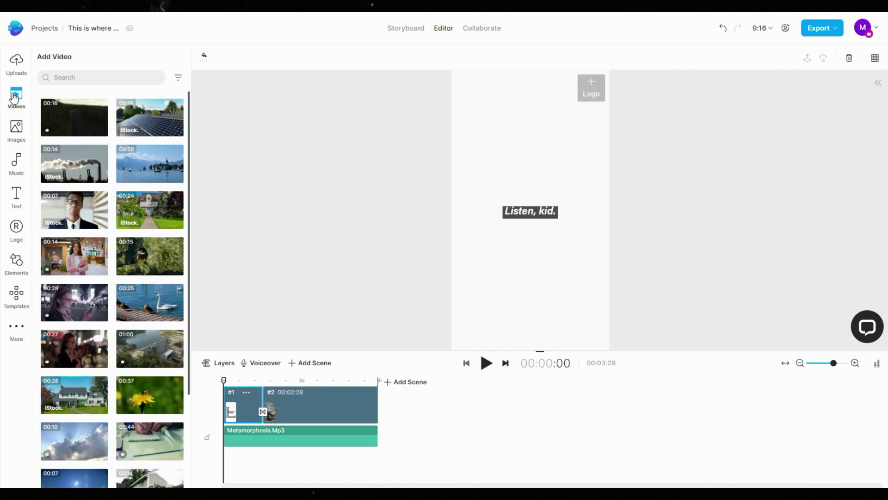
left_click(71, 76)
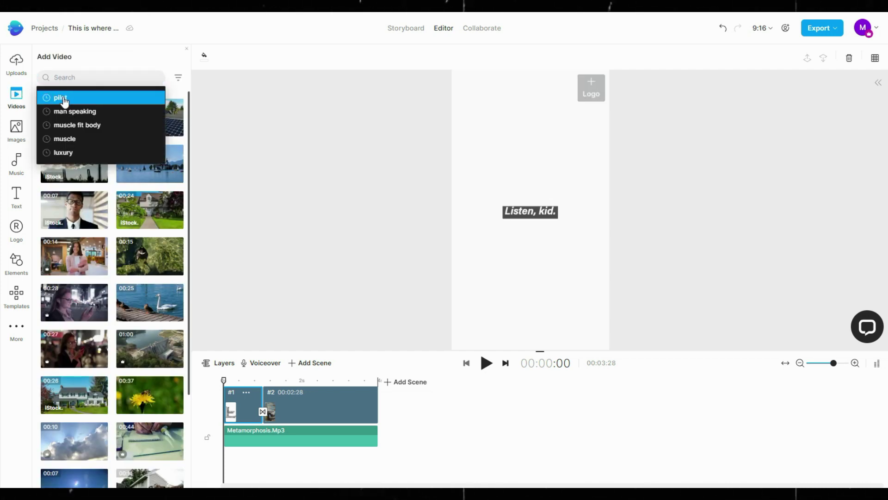
left_click(61, 99)
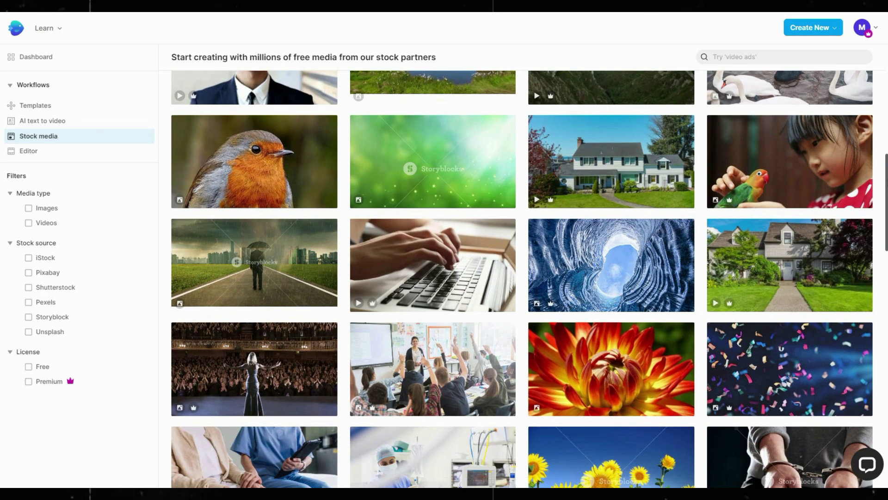
scroll(528, 278, "down", 5)
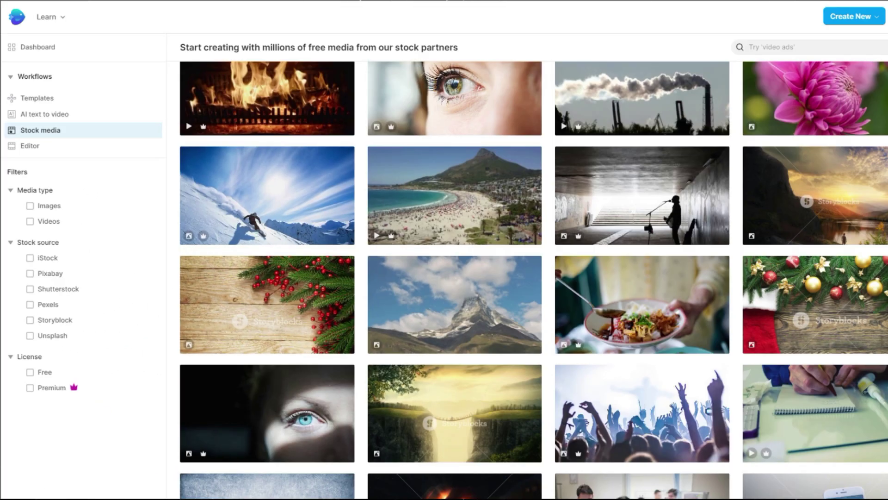
scroll(527, 278, "down", 5)
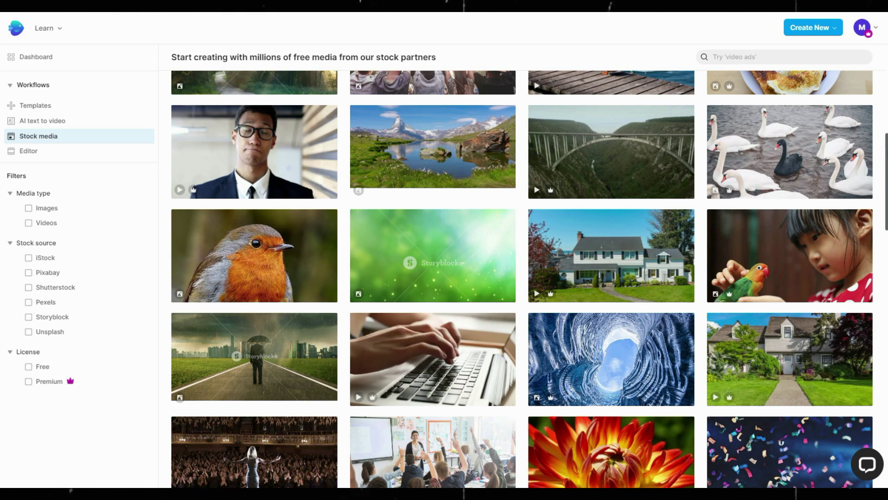
scroll(522, 278, "down", 10)
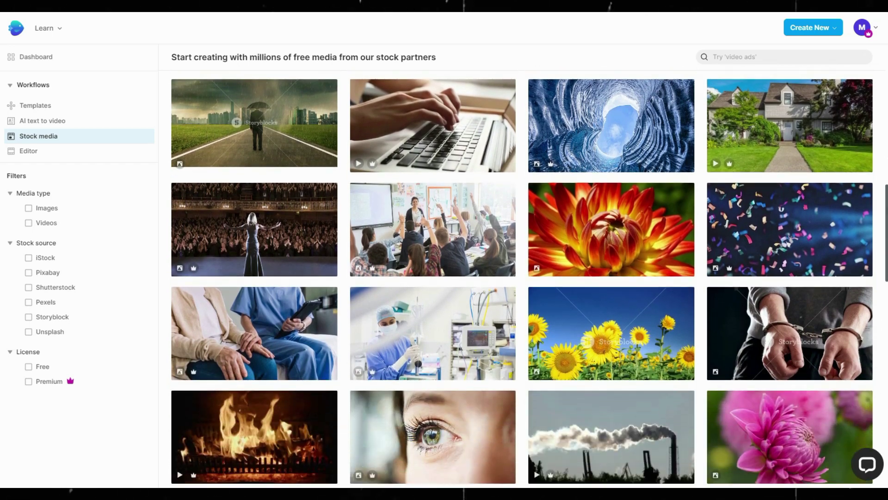
scroll(522, 278, "down", 3)
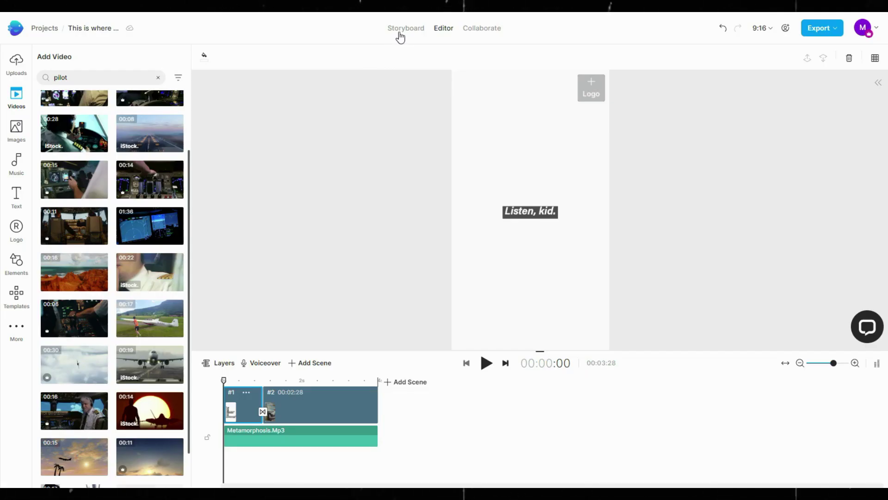
- Add the 00:28 pilot clip to the scene, trimmed to start a couple seconds in
left_click(402, 31)
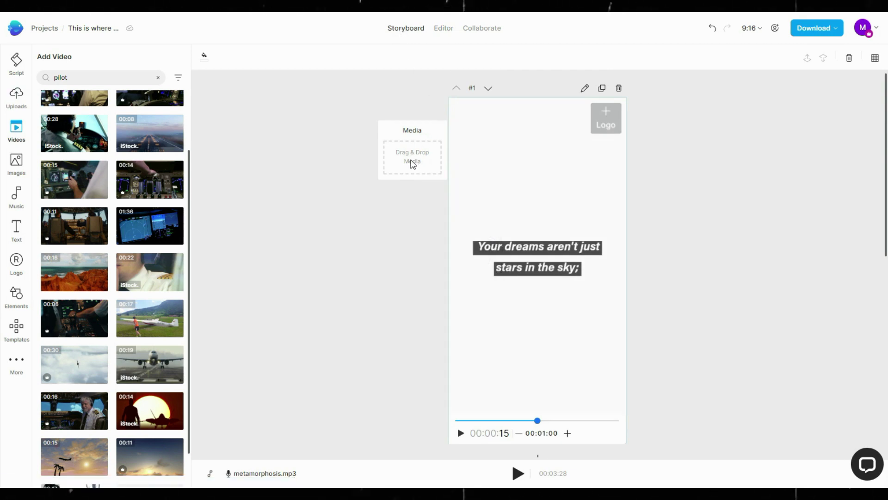
left_click_drag(50, 139, 393, 161)
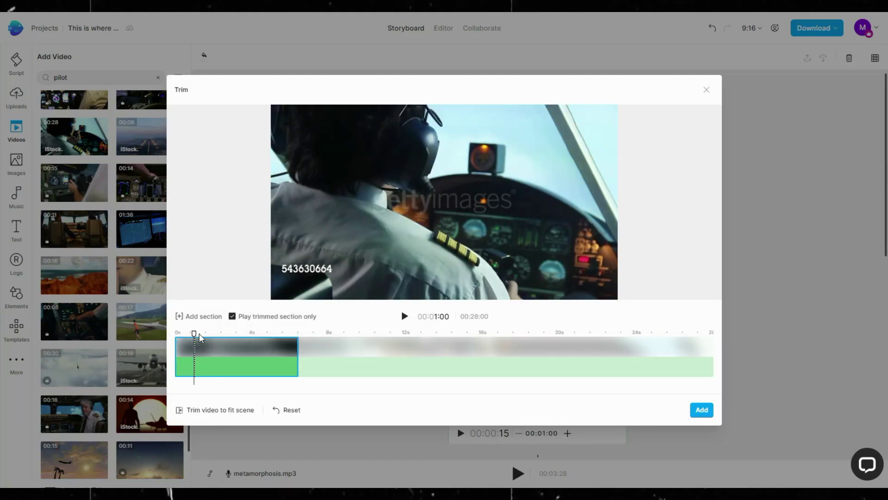
left_click_drag(176, 365, 256, 366)
left_click_drag(309, 362, 319, 369)
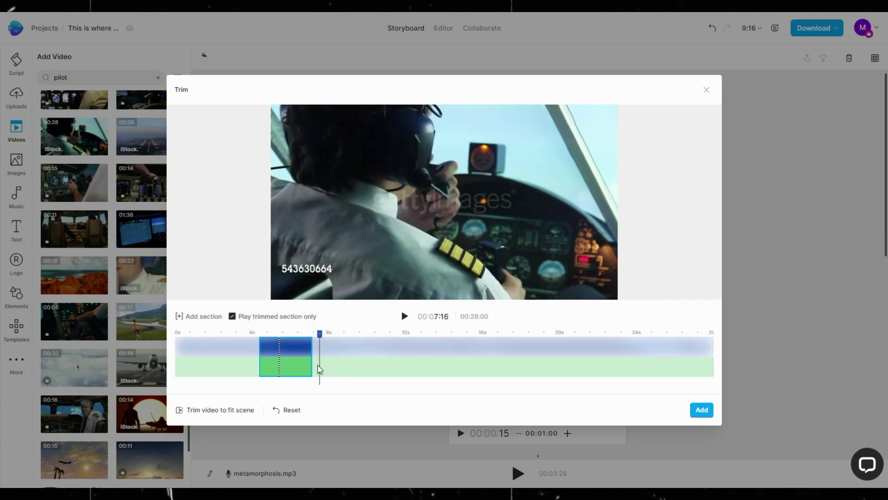
left_click(708, 412)
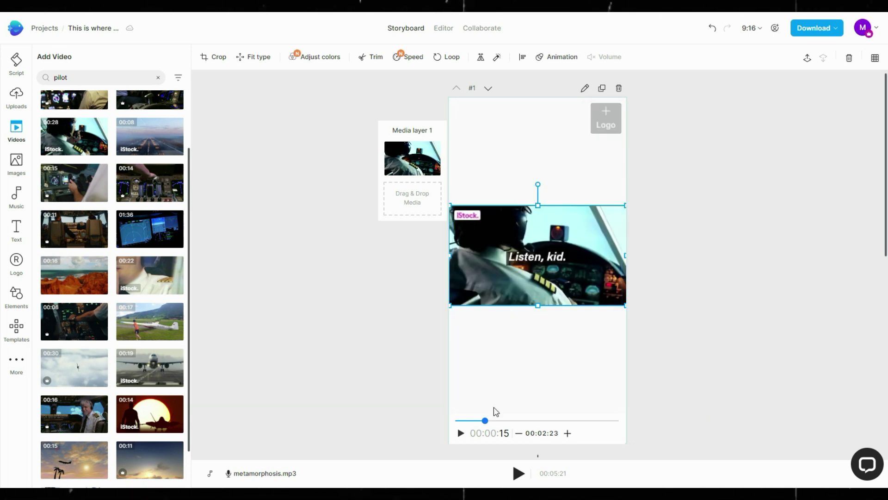
- Add the plane-on-grass clip and the 00:23 cockpit clip to the scene's media layer
scroll(111, 278, "down", 1)
left_click_drag(148, 291, 392, 204)
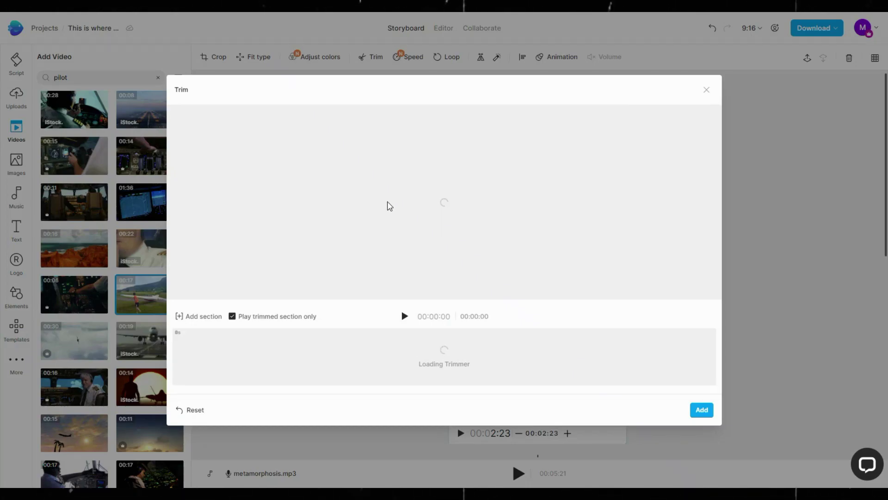
left_click(702, 410)
scroll(111, 278, "down", 5)
left_click_drag(150, 460, 384, 250)
left_click(702, 410)
left_click_drag(575, 420, 607, 428)
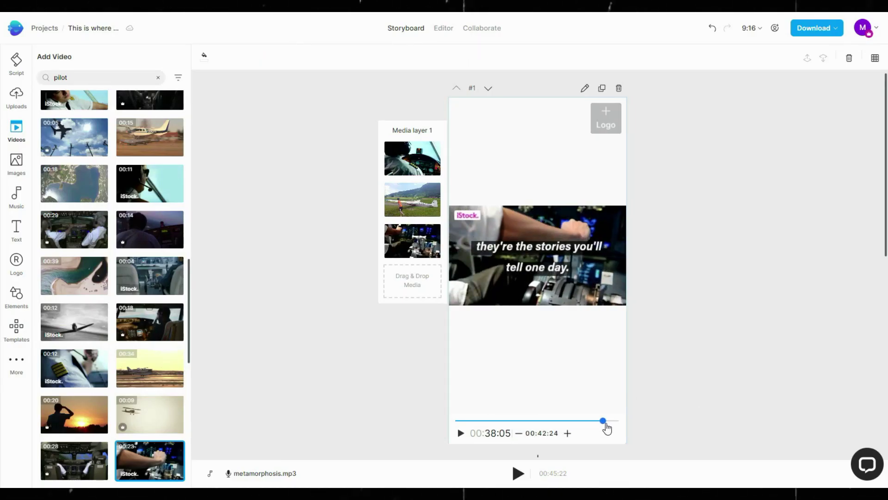
left_click_drag(191, 274, 199, 415)
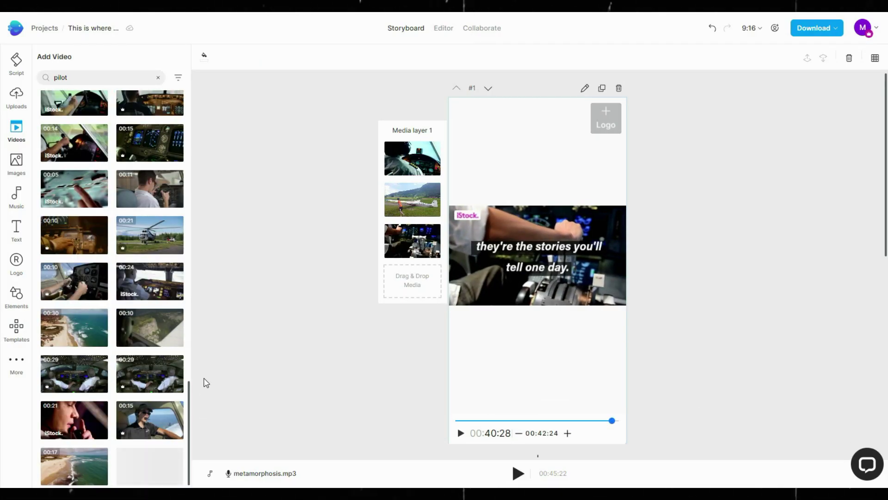
- Add the 00:05 finger, 00:10 yoke and airplane takeoff clips, then select the first clip
left_click_drag(74, 189, 393, 252)
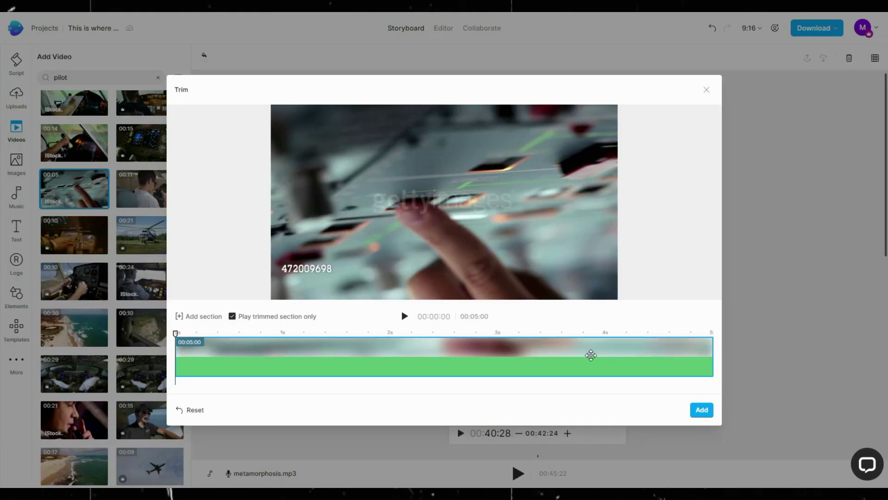
left_click(702, 410)
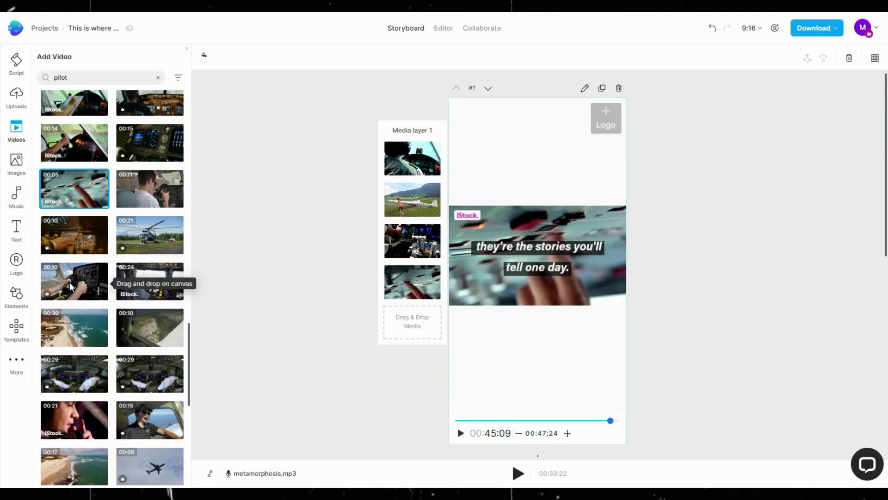
left_click_drag(72, 287, 411, 296)
left_click(701, 409)
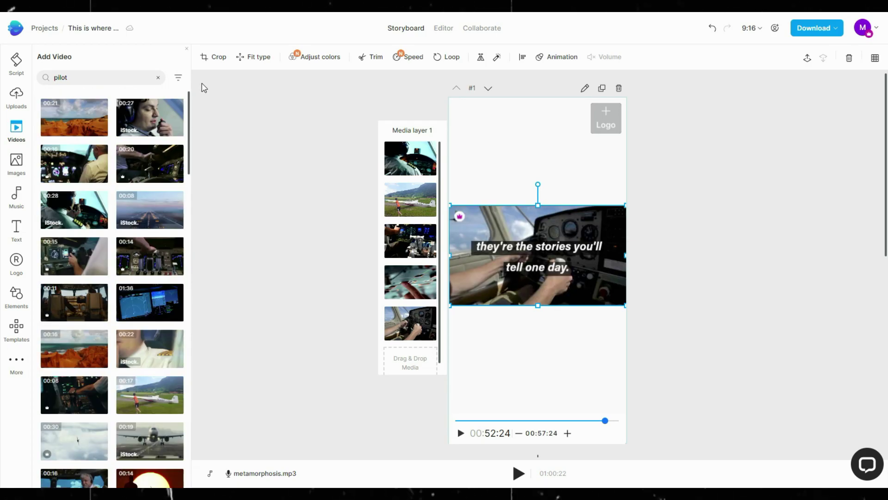
scroll(185, 121, "down", 2)
left_click_drag(176, 337, 410, 356)
left_click(701, 409)
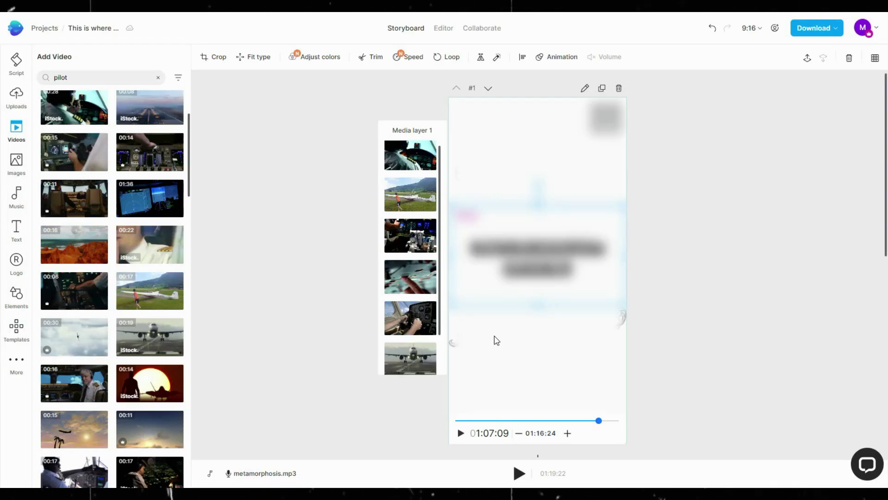
left_click(403, 159)
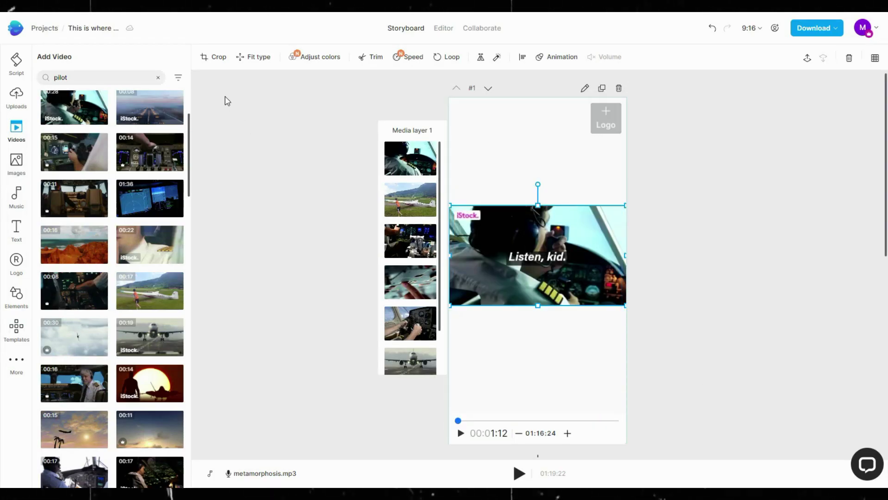
- Crop the first pilot clip and the glider clip to 9:16, framing each subject
left_click(218, 58)
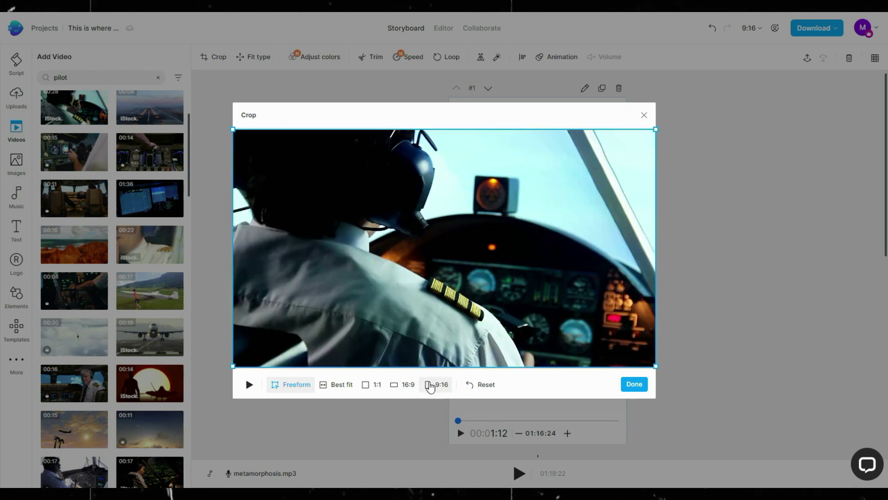
left_click(430, 384)
left_click_drag(480, 299, 463, 299)
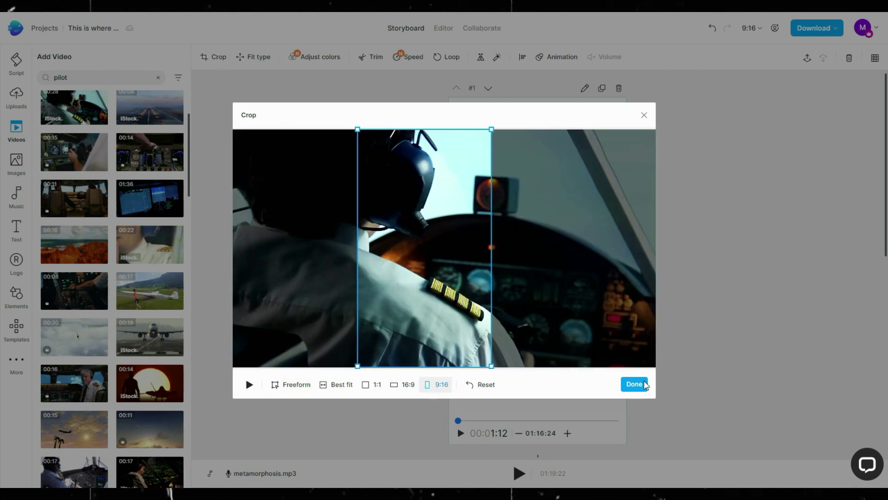
left_click(634, 384)
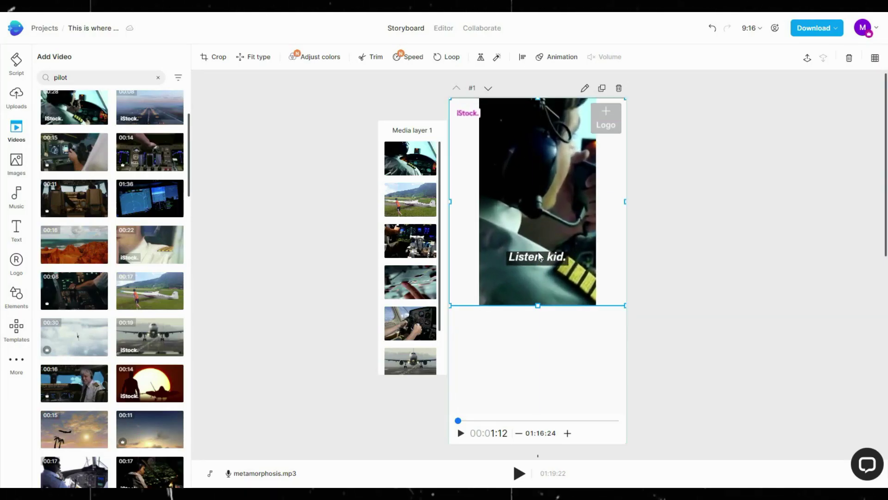
left_click(395, 196)
left_click(213, 57)
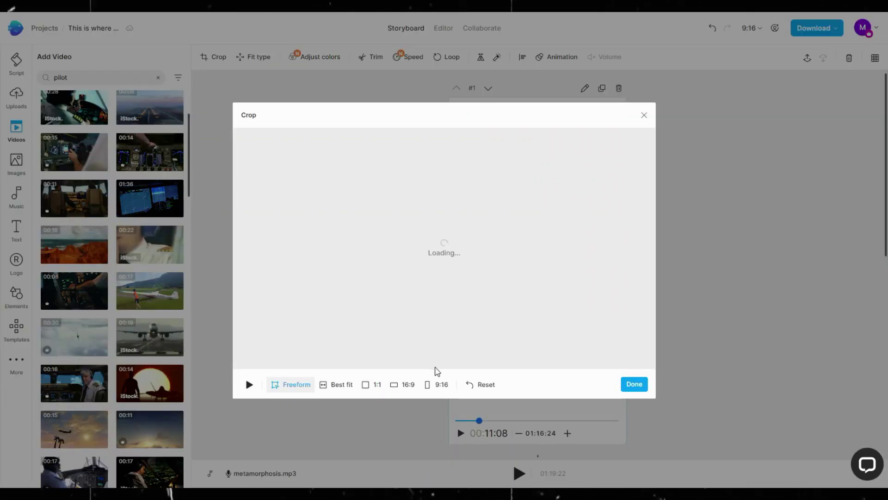
left_click(432, 384)
left_click_drag(437, 306, 354, 306)
left_click(634, 384)
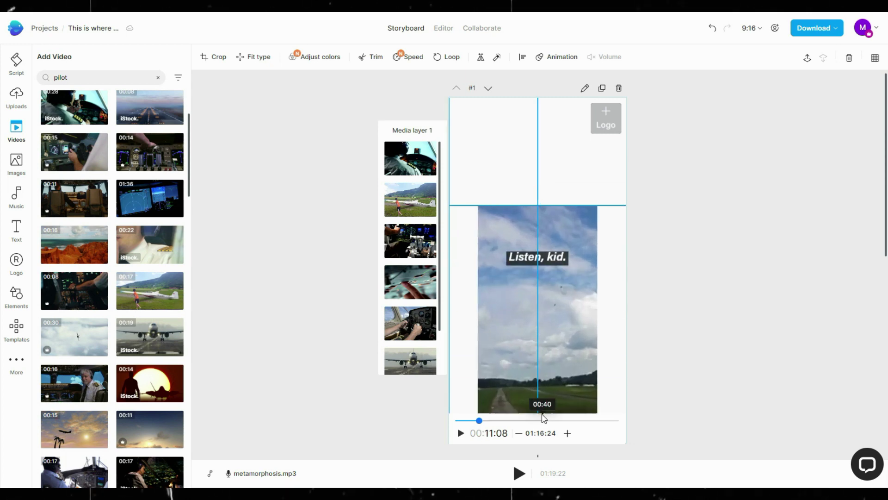
- Crop the cockpit throttle clip over the levers and the next clip to a centred 9:16
left_click(417, 238)
left_click(213, 56)
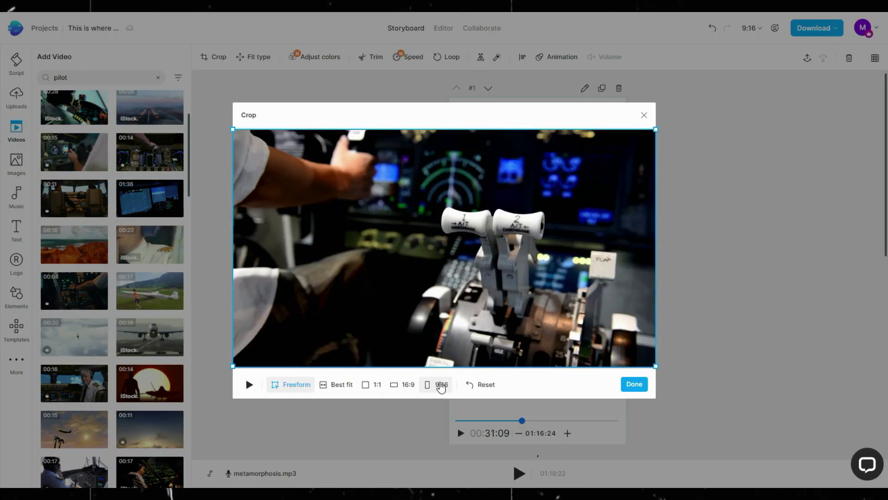
left_click(441, 385)
left_click_drag(375, 255, 464, 254)
left_click(634, 384)
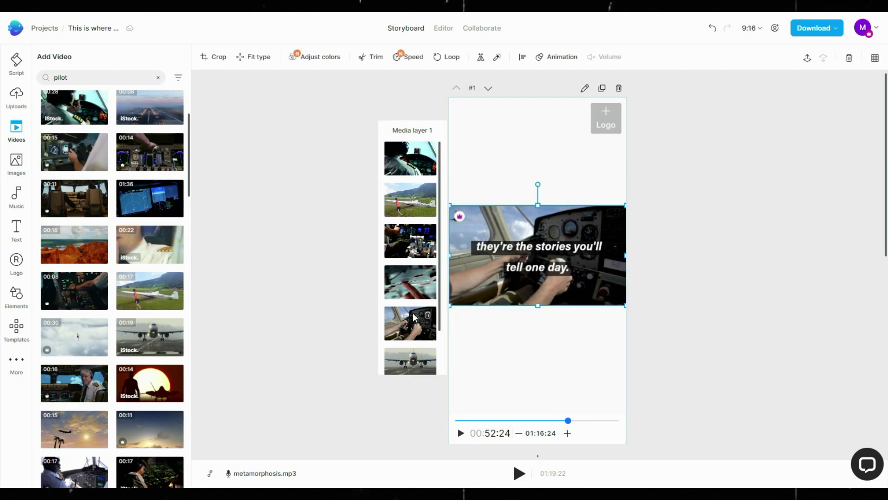
left_click(214, 57)
left_click(439, 384)
left_click(635, 384)
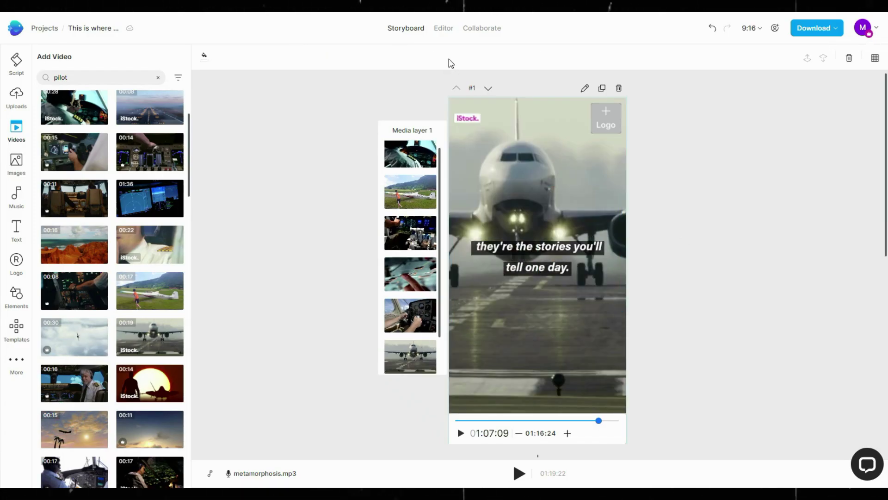
- Switch to the timeline editor, rewind to the start and expand the scene into layers
left_click(444, 28)
left_click_drag(478, 381, 195, 414)
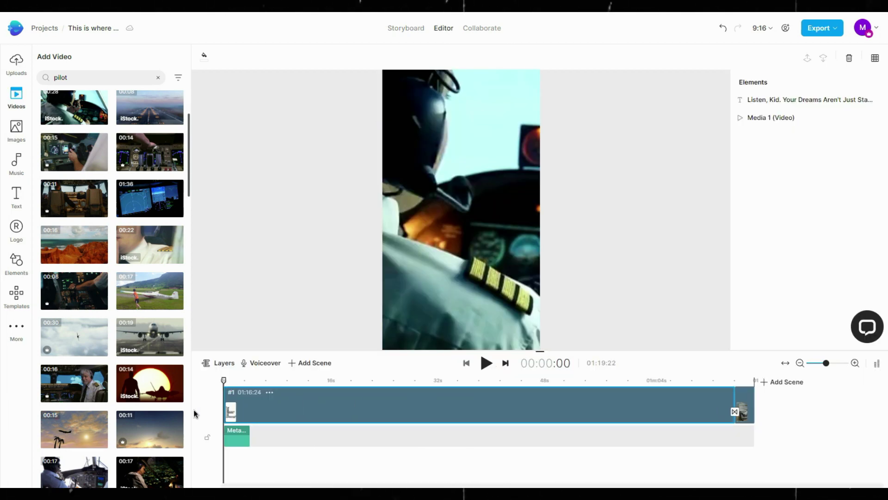
left_click(270, 409)
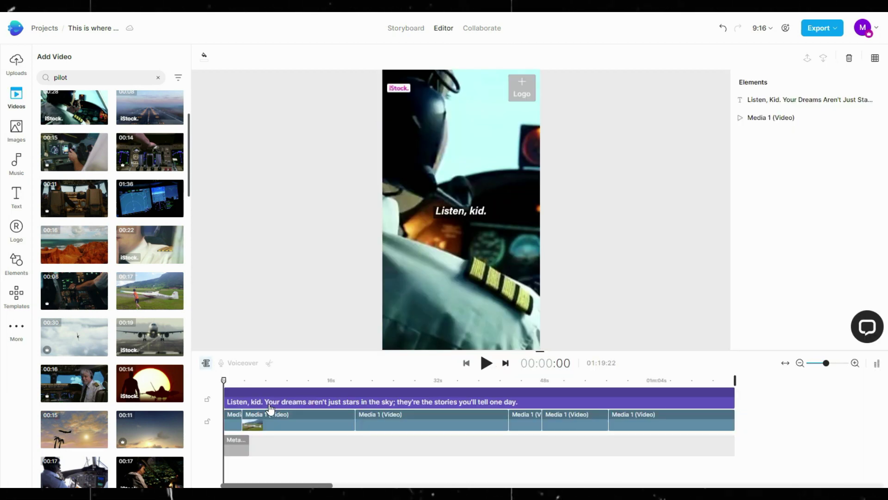
left_click(224, 399)
left_click(314, 445)
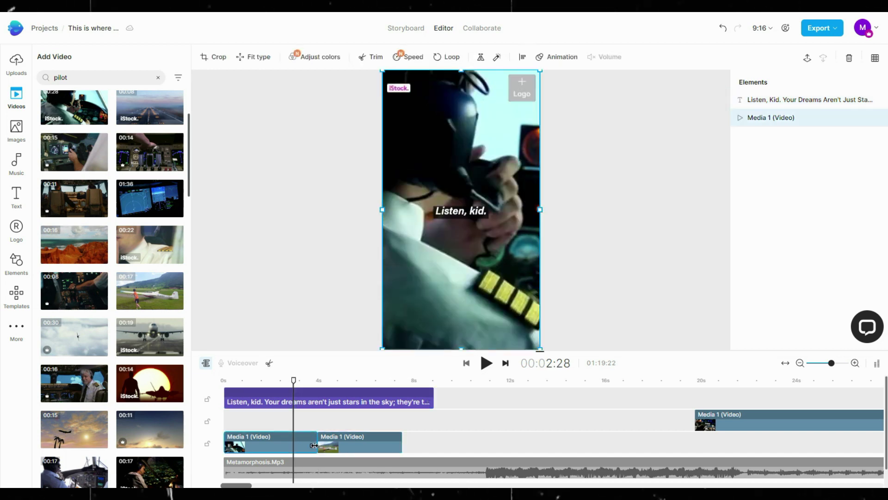
- Delete the last clip from the timeline, preview the cut and restore the scene layout
key("space")
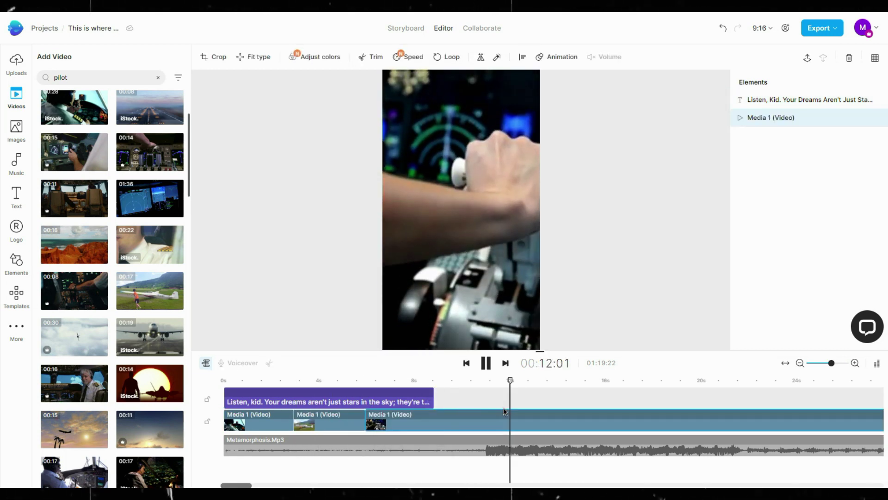
left_click(661, 421)
key("Delete")
key("space")
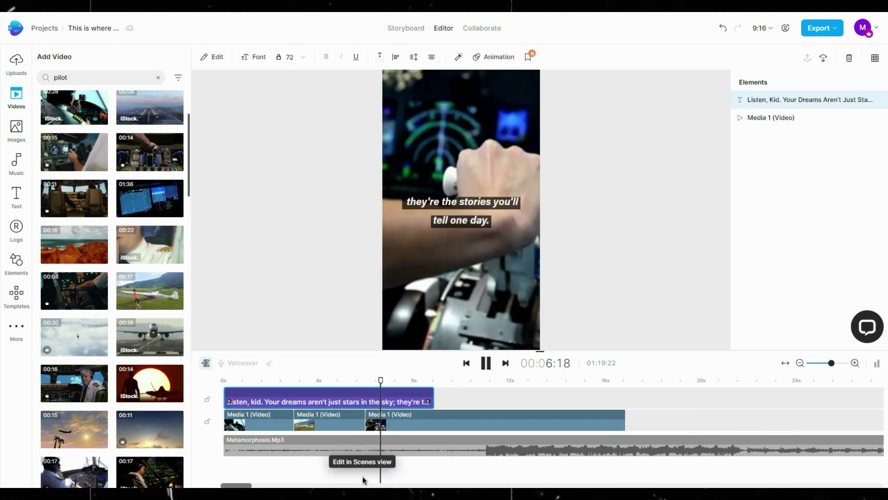
left_click(483, 423)
key("ctrl+z")
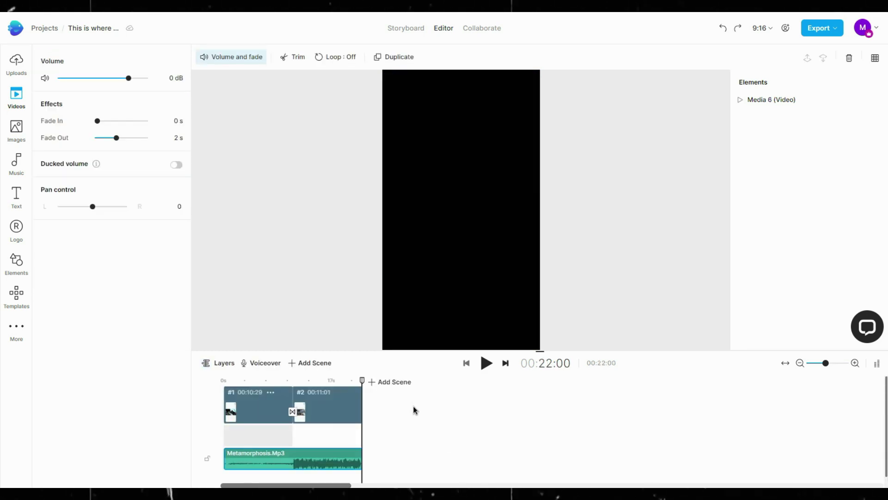
left_click(17, 263)
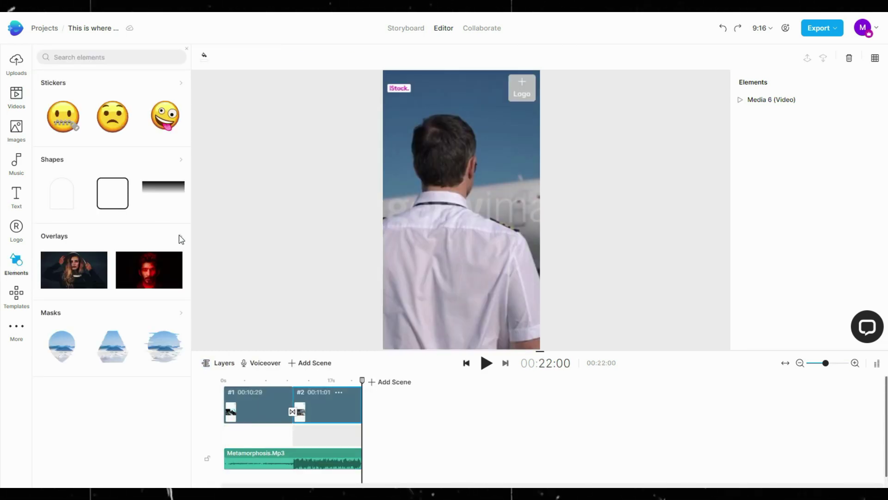
- Add the black-and-white overlay from the Overlays list to the video
left_click(181, 239)
left_click_drag(189, 186, 190, 212)
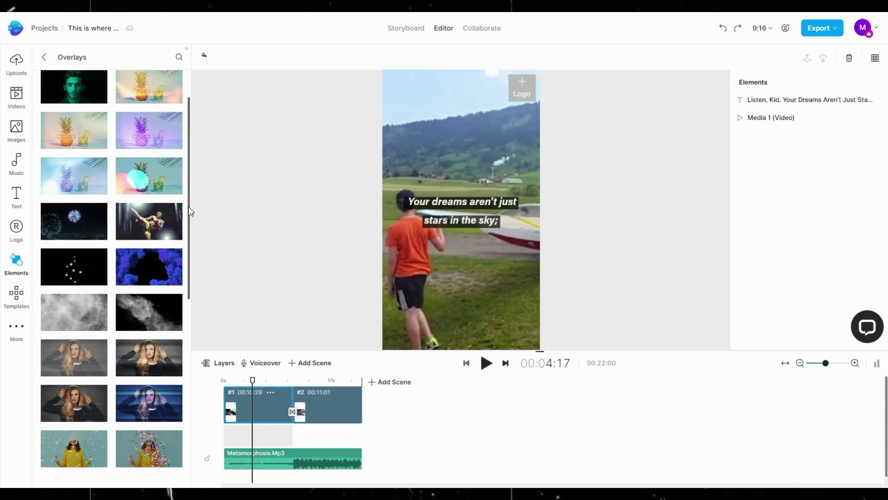
scroll(190, 211, "down", 15)
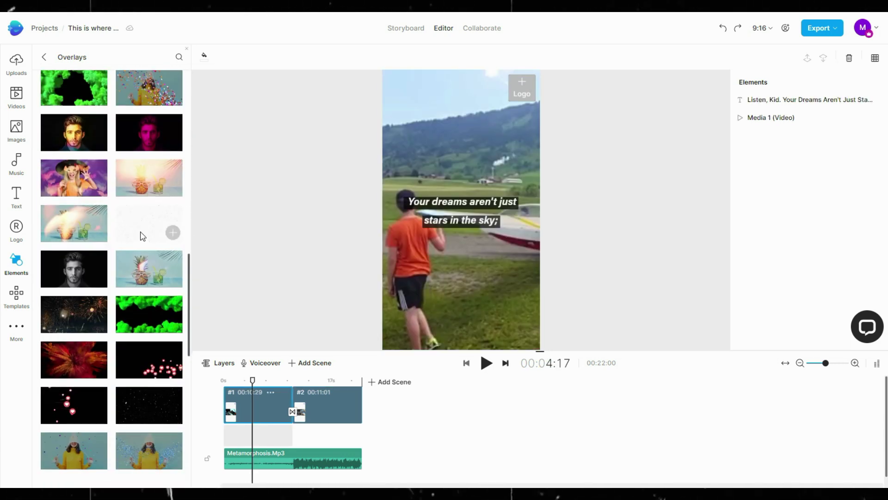
left_click(79, 263)
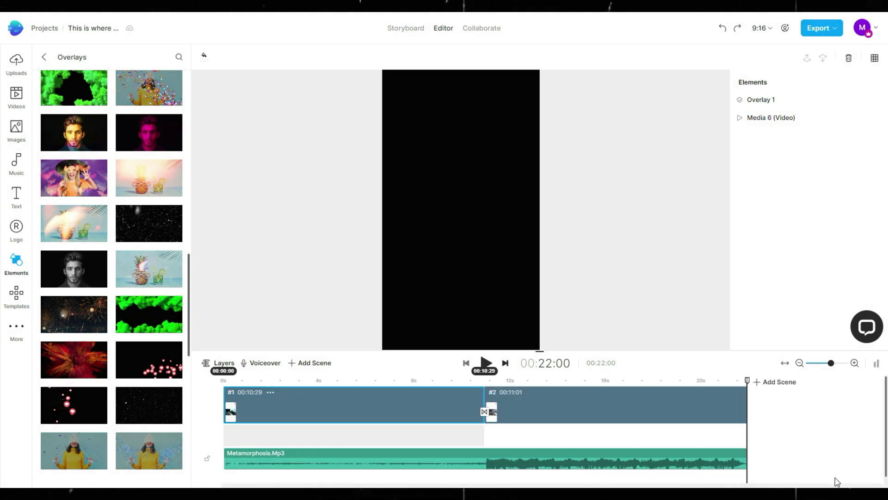
left_click(830, 31)
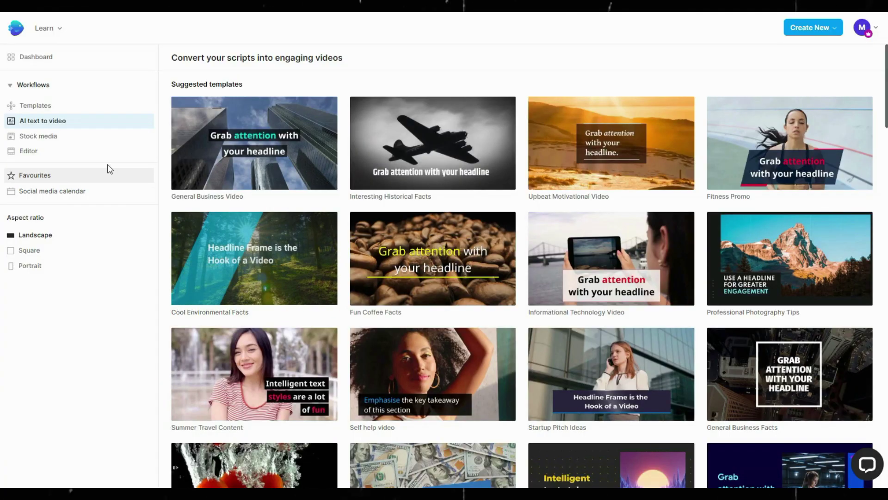
- Filter templates to Portrait and open the Motivational Friendship Quote Shorts template
left_click(81, 111)
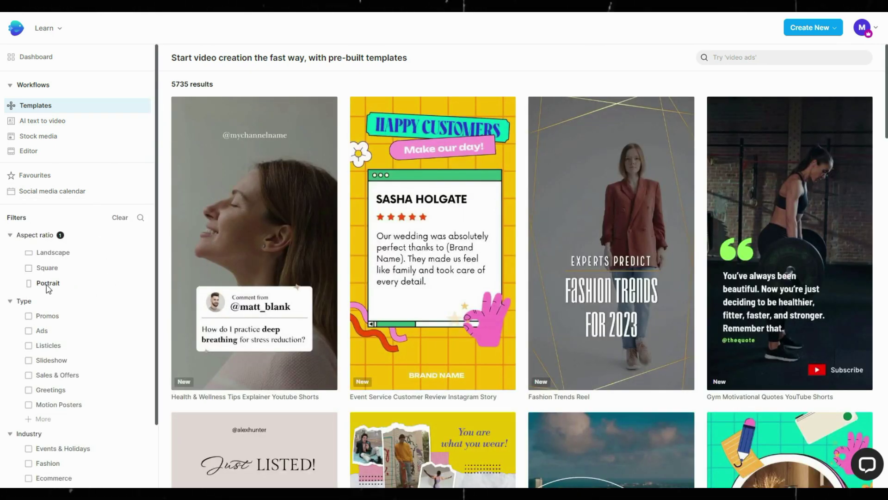
left_click(29, 284)
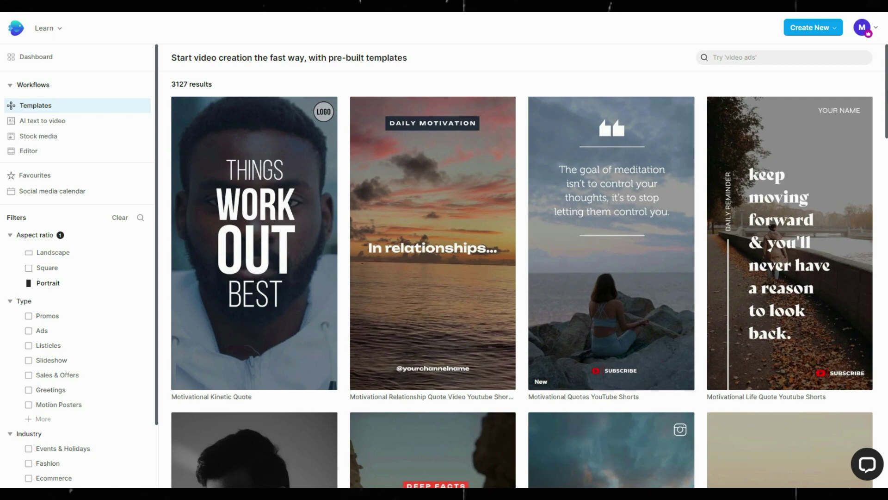
scroll(522, 277, "down", 10)
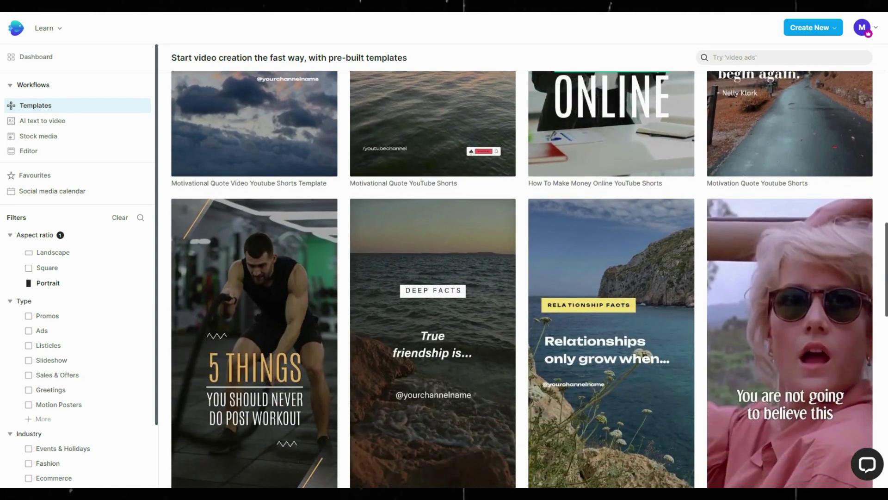
scroll(529, 278, "down", 2)
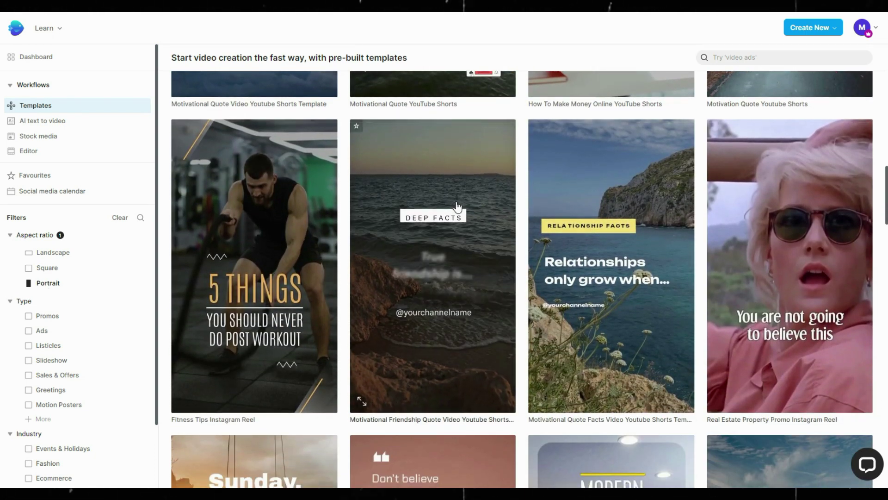
left_click(457, 208)
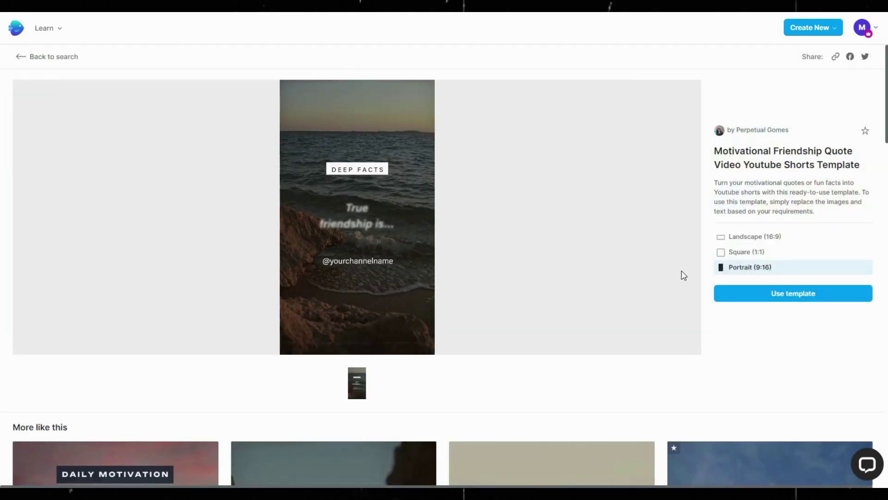
- Use the Motivational Friendship Quote template and edit its DEEP FACTS script line in Storyboard
left_click(776, 297)
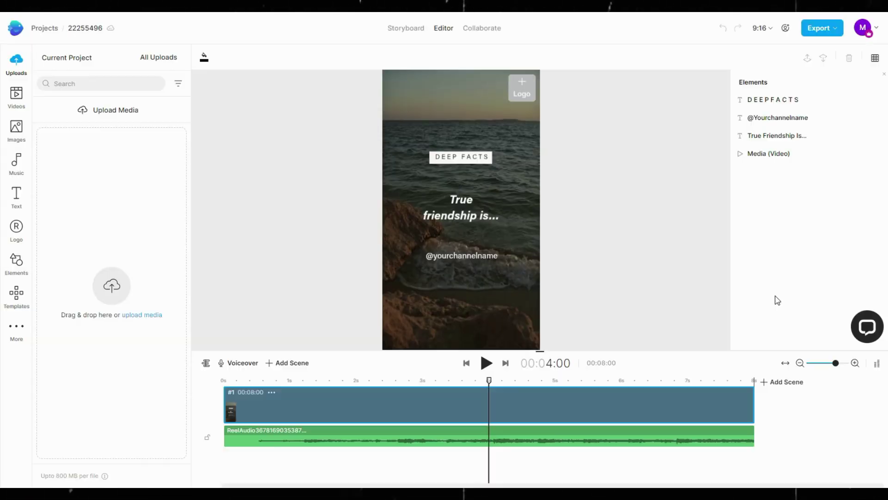
left_click(403, 29)
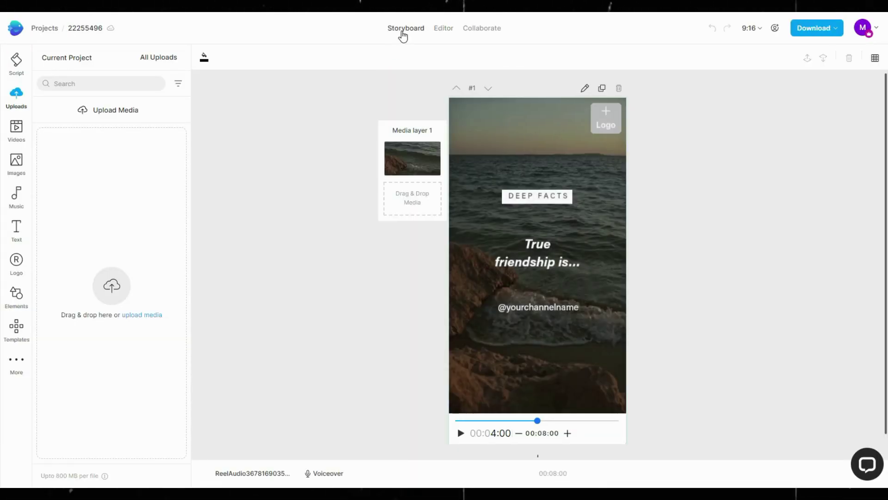
left_click(23, 73)
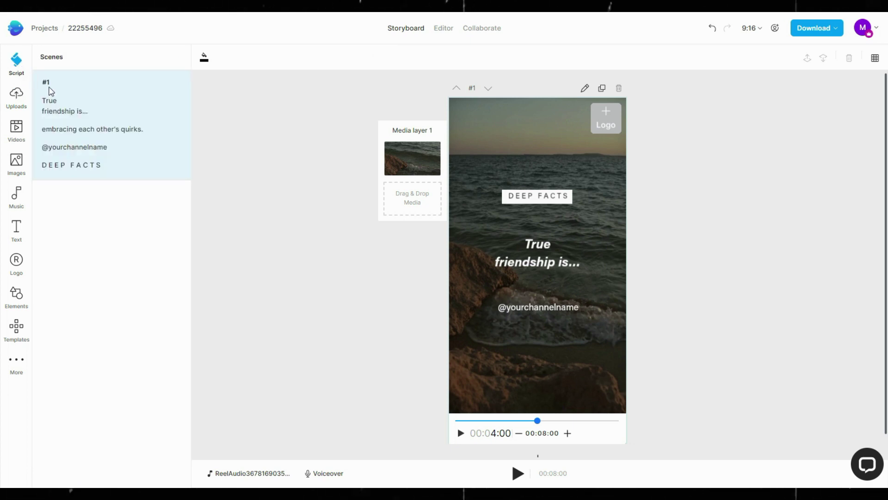
left_click(117, 166)
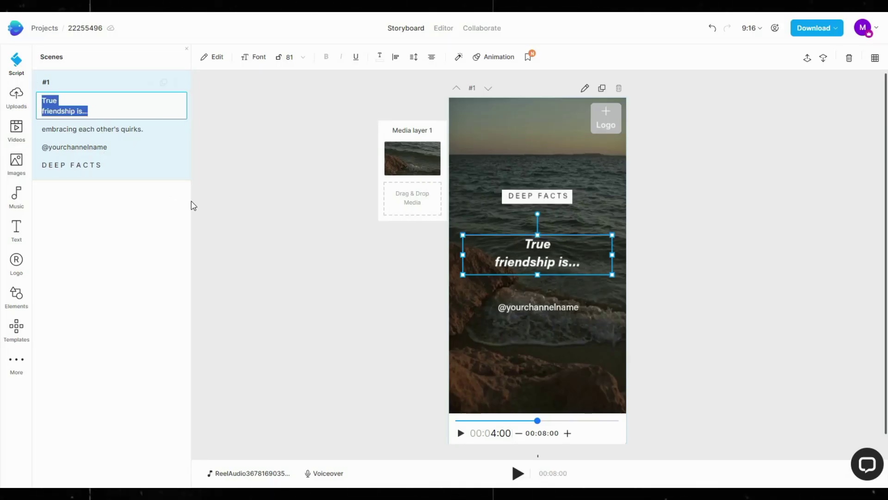
- Paste 'In relationships...' and 'trust is the foundation that sustains the strongest bonds.', then preview
type("In relationships...")
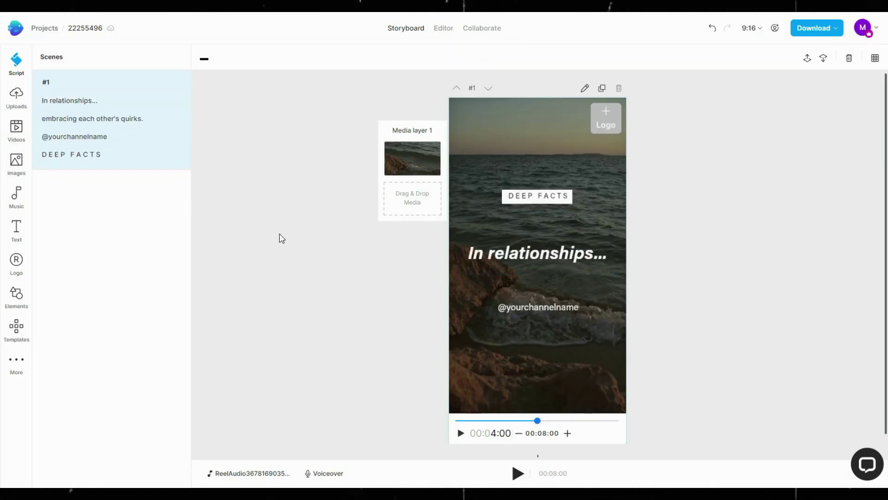
right_click(573, 227)
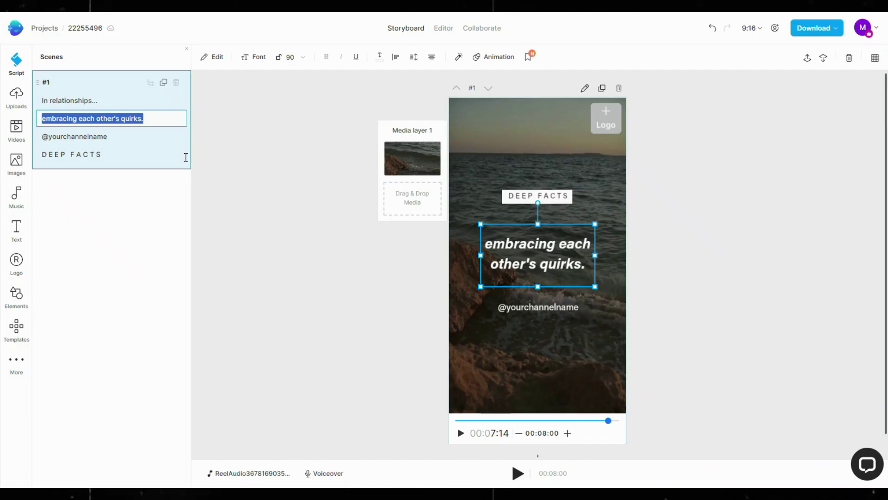
type("trust is the foundation that sustains the strongest bonds.")
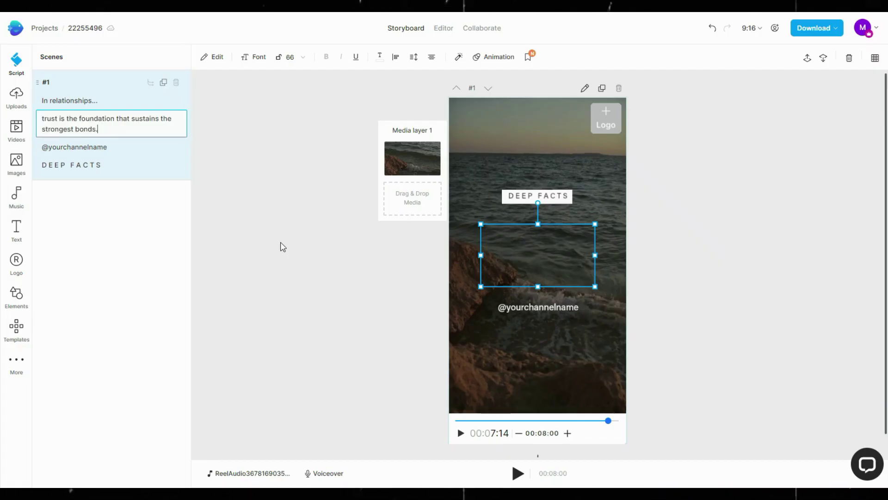
left_click(592, 255)
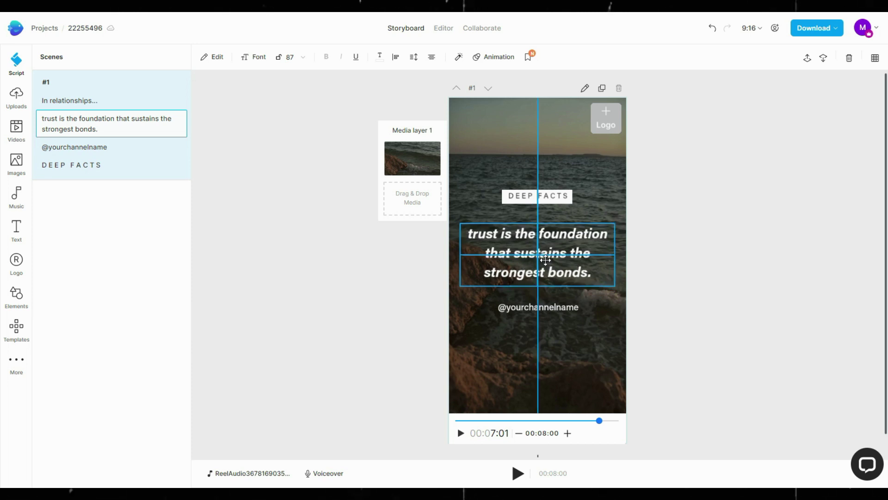
left_click(660, 308)
left_click(460, 432)
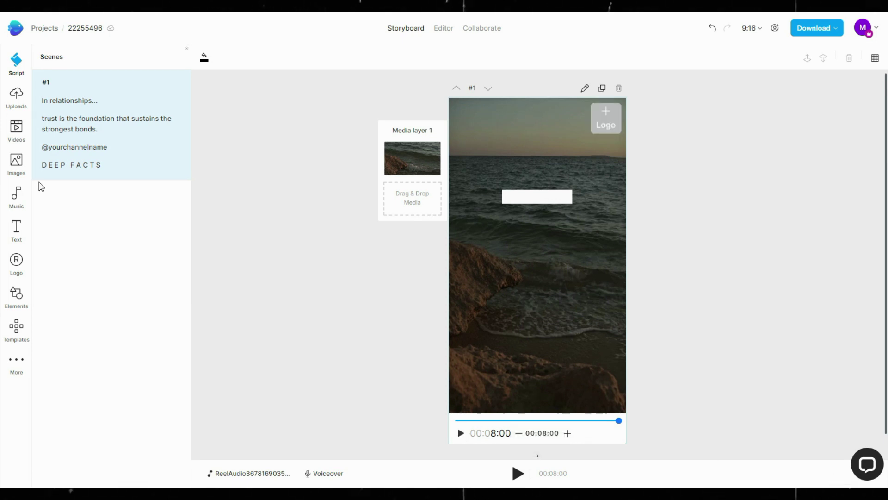
- Replace the sea background with the lightning clip found by searching stock videos for 'sky'
left_click(10, 135)
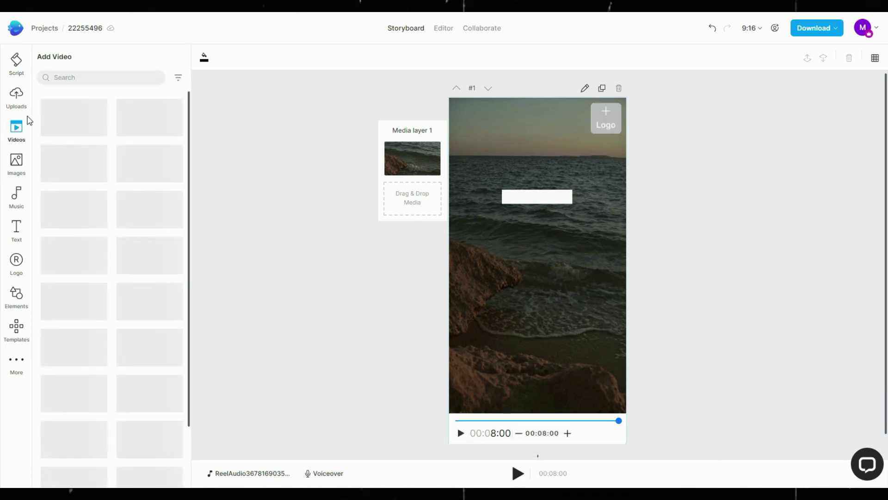
left_click(84, 77)
type("sky")
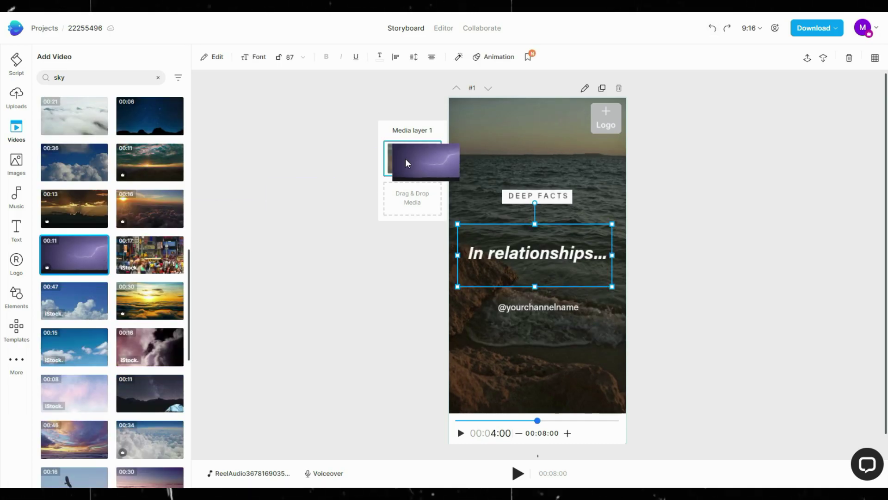
left_click_drag(407, 163, 408, 163)
left_click(397, 308)
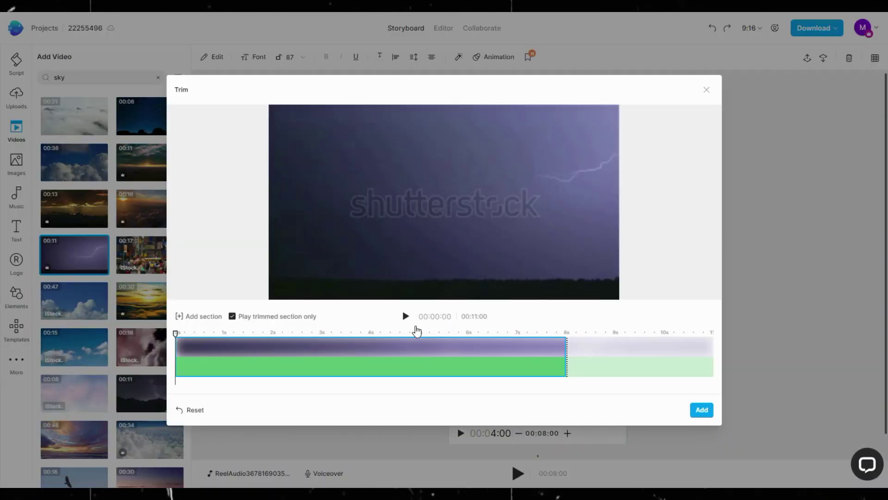
left_click(702, 410)
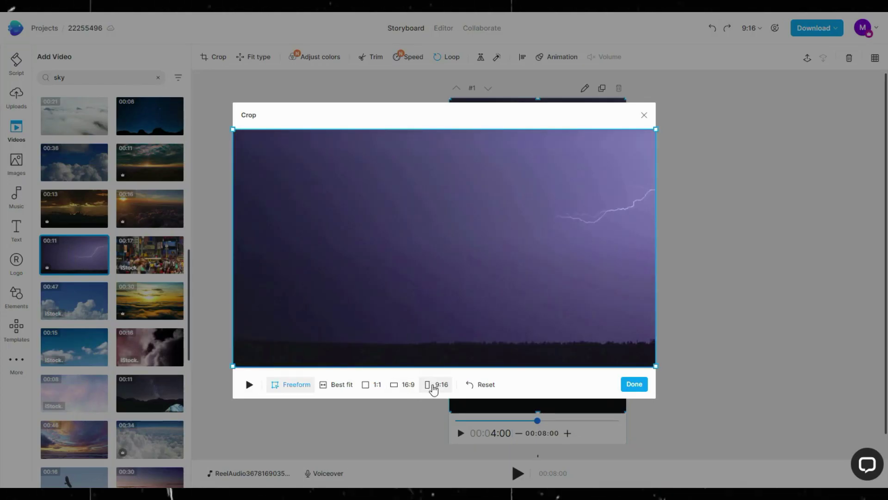
- Crop the lightning clip to 9:16 around the lightning on the right and preview it
left_click(434, 384)
left_click_drag(458, 319, 579, 320)
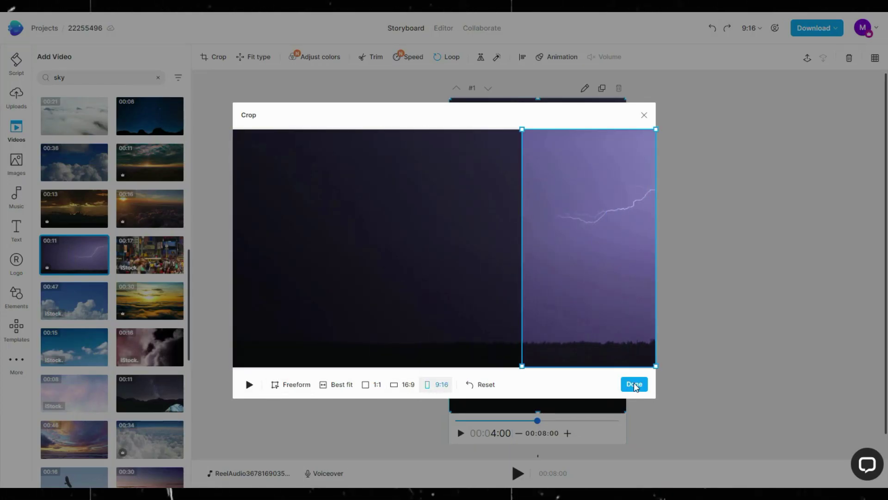
left_click(634, 384)
left_click(460, 433)
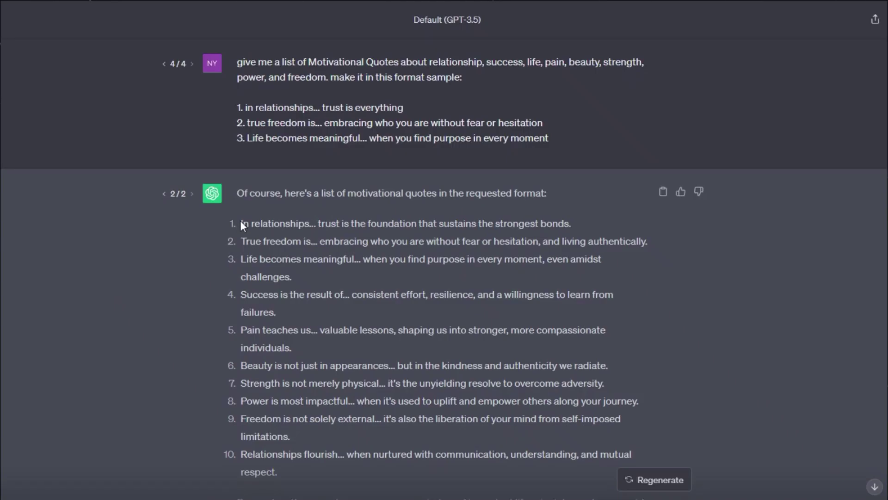
- Select the quote opener 'In relationships...' and bring up its copy options
left_click_drag(240, 224, 317, 224)
right_click(302, 225)
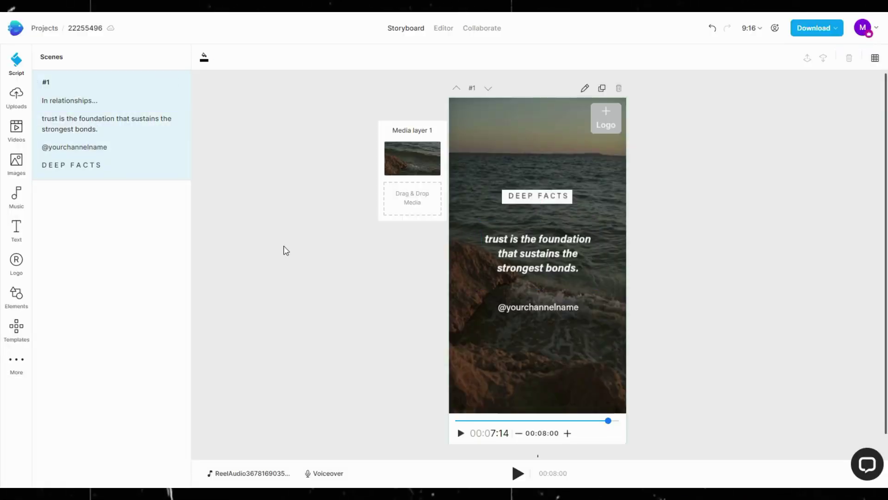
left_click_drag(240, 223, 317, 224)
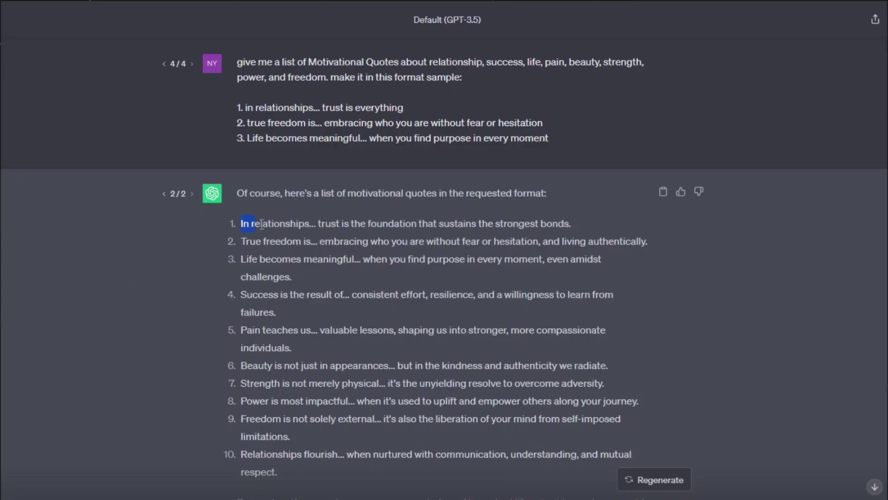
right_click(301, 224)
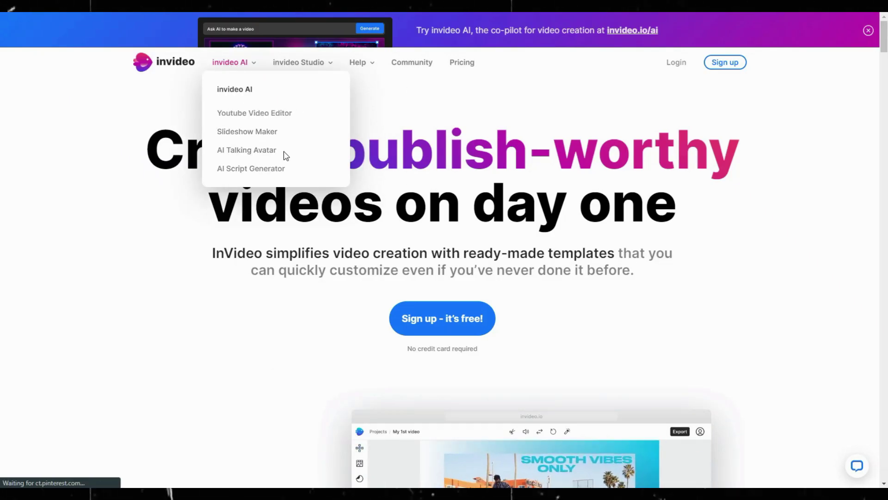
- Browse the full template library's YouTube End Screen and Real Estate categories
mouse_move(298, 62)
left_click(417, 322)
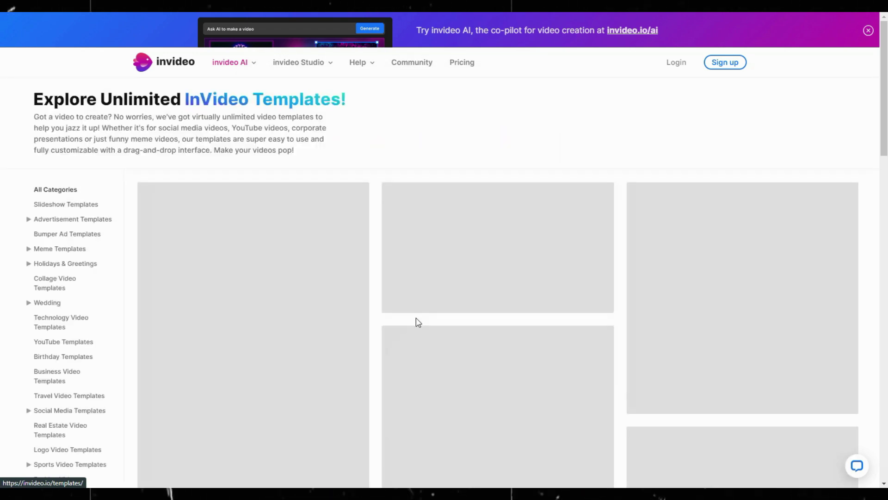
scroll(416, 321, "down", 10)
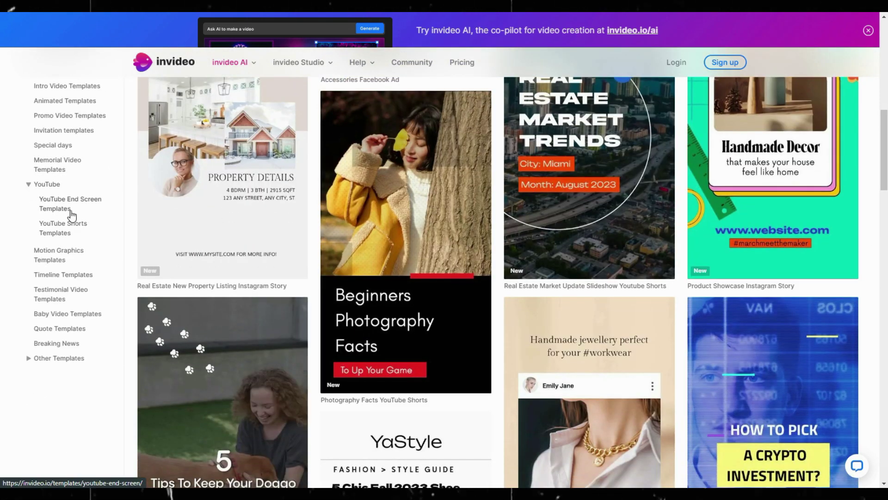
left_click(72, 214)
scroll(257, 242, "down", 4)
left_click(56, 208)
scroll(48, 222, "down", 3)
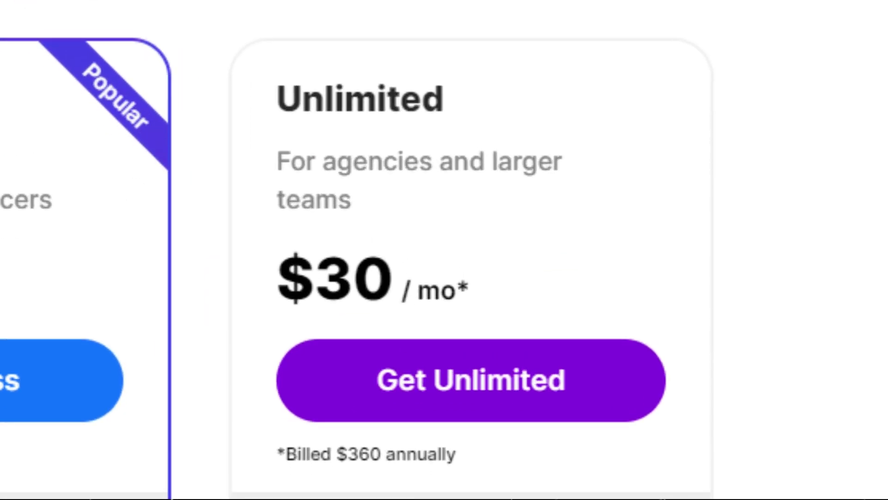
scroll(445, 250, "down", 3)
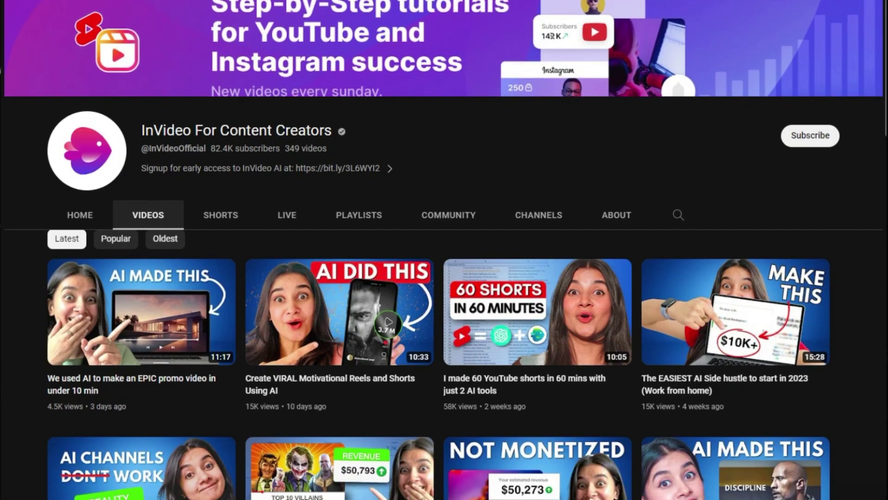
- Scroll through the InVideo For Content Creators channel's uploaded videos
scroll(444, 250, "down", 7)
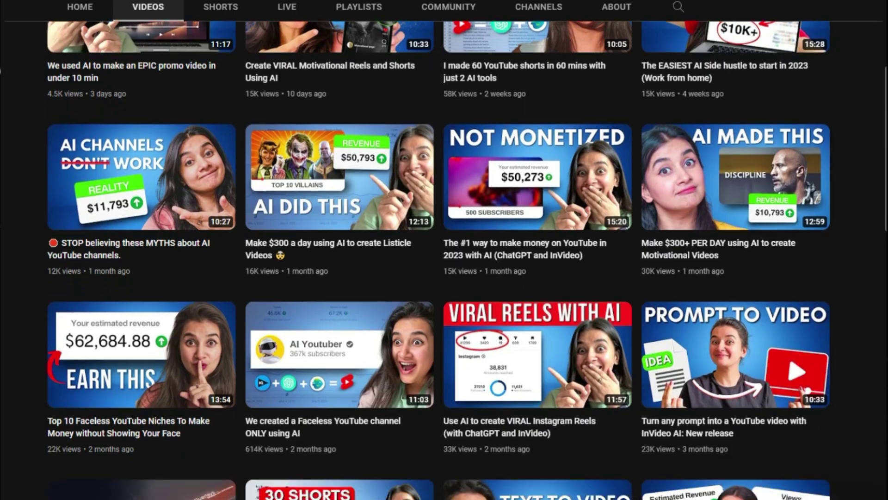
scroll(444, 250, "down", 3)
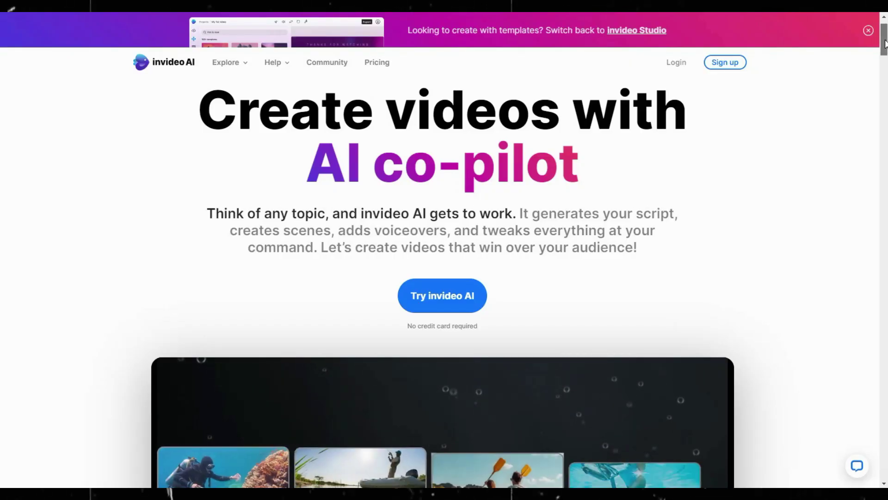
- Scroll down the invideo AI homepage to view the AI co-pilot demo video
scroll(885, 55, "down", 4)
left_click_drag(885, 56, 885, 29)
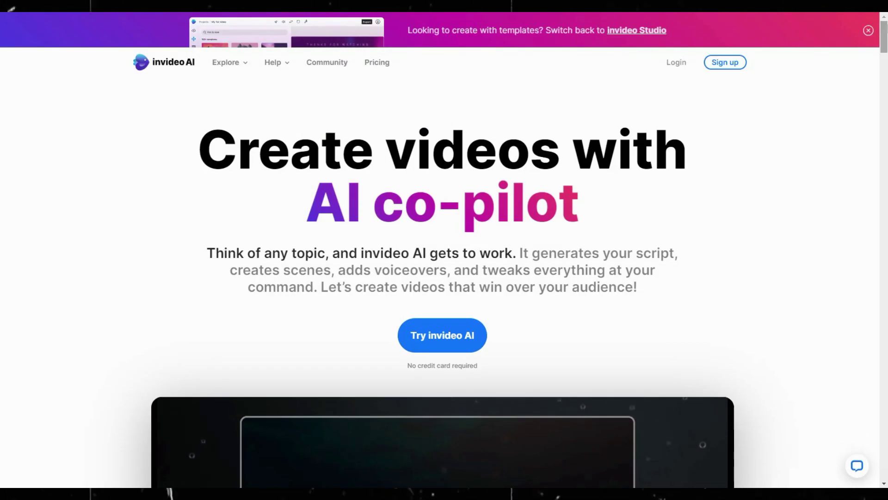
scroll(885, 36, "down", 6)
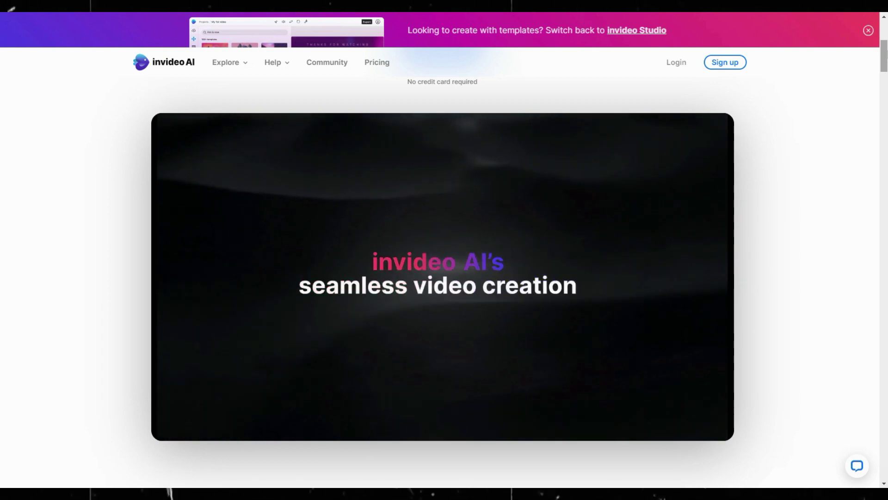